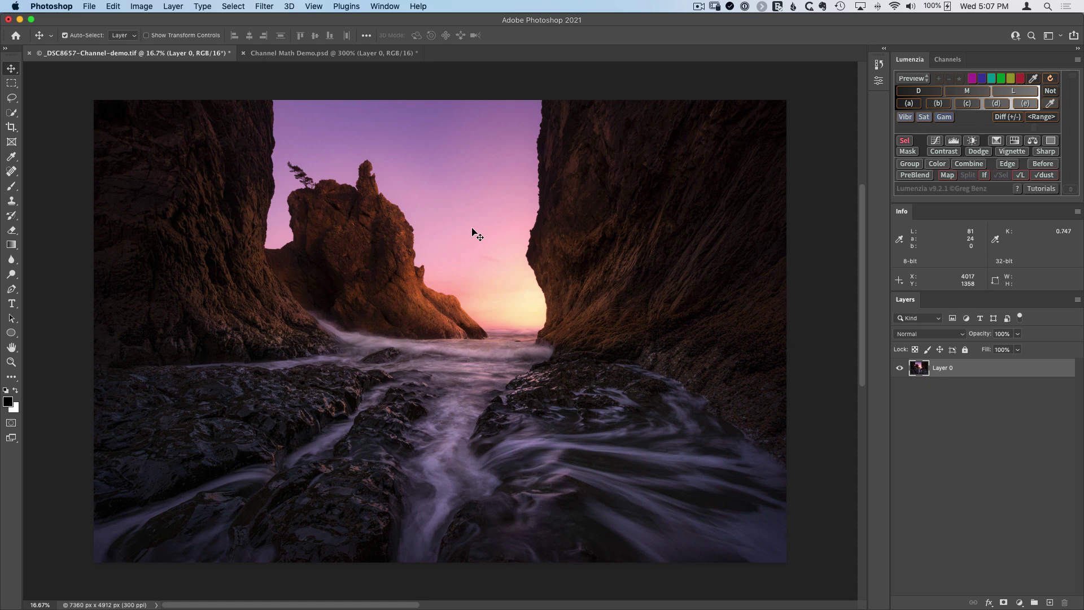
Step: Add a Brightness/Contrast adjustment layer above Layer 0 with Brightness 150 and invert its mask to black
click(1020, 603)
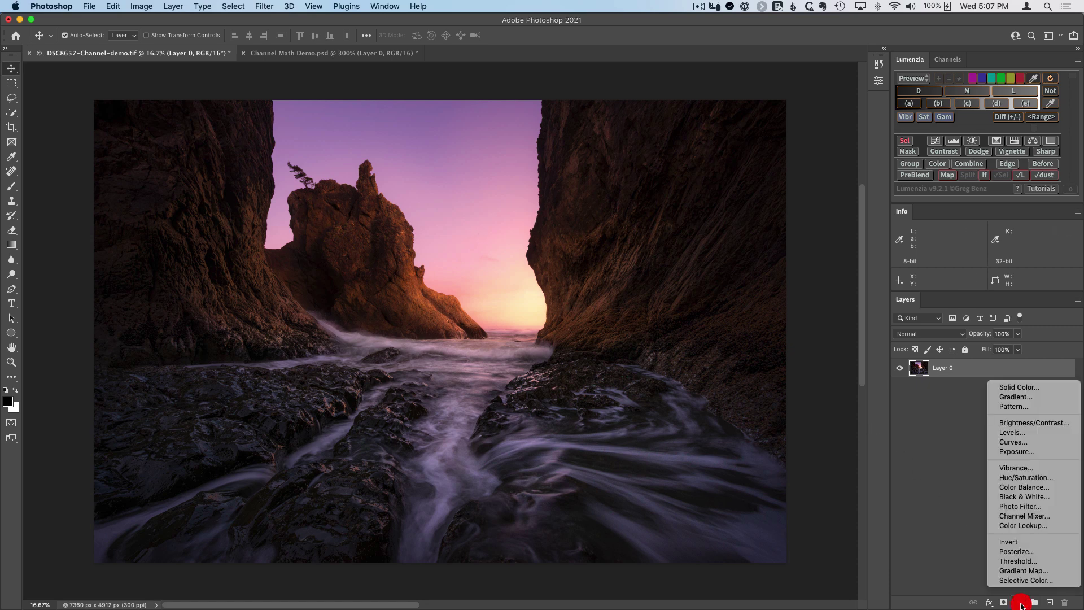
click(1019, 427)
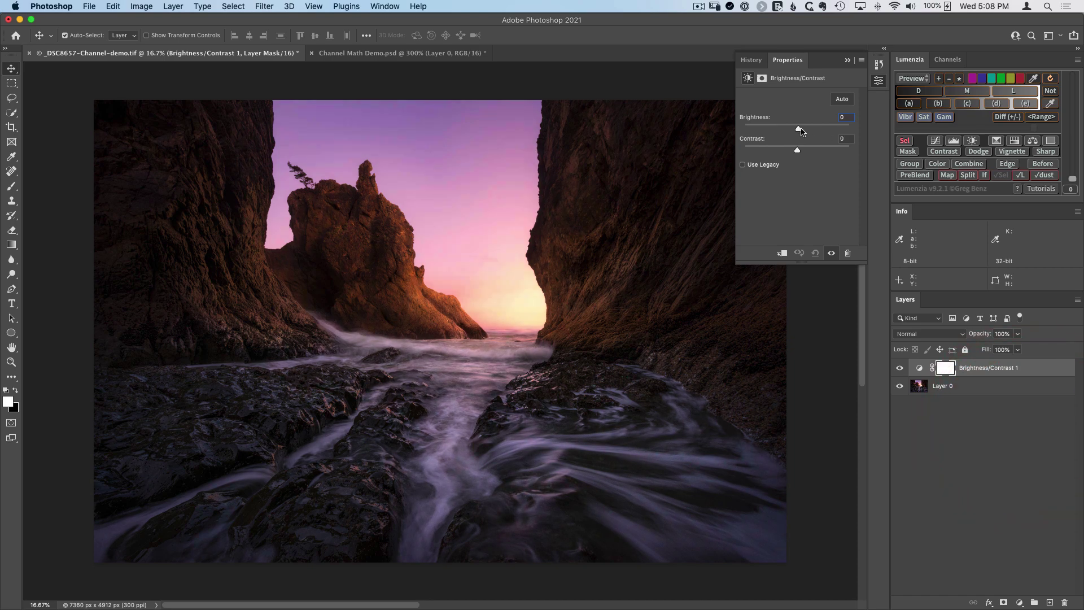
drag(802, 132, 851, 130)
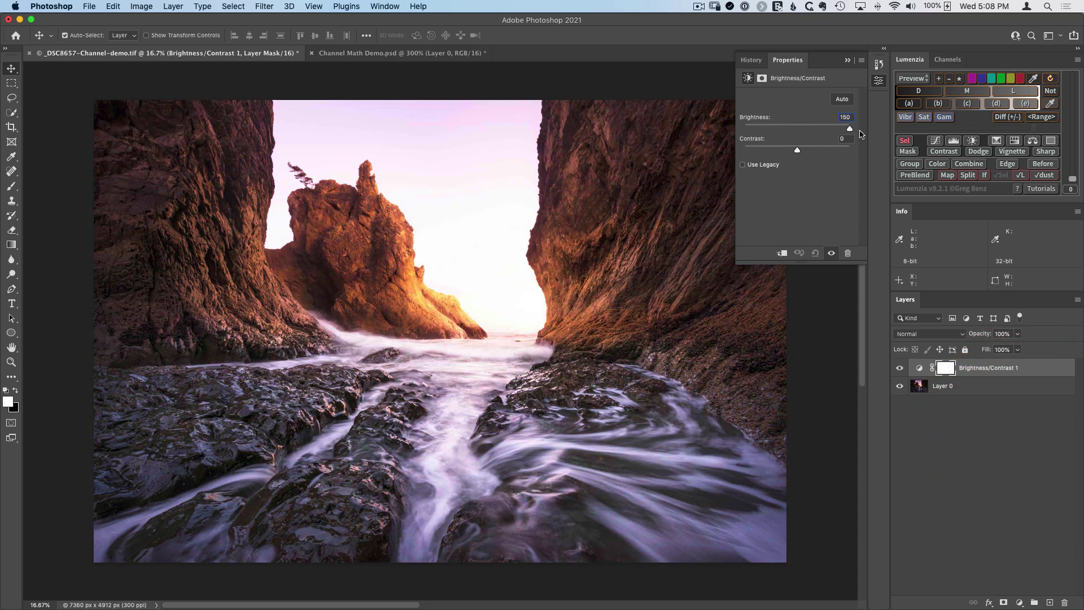
click(878, 82)
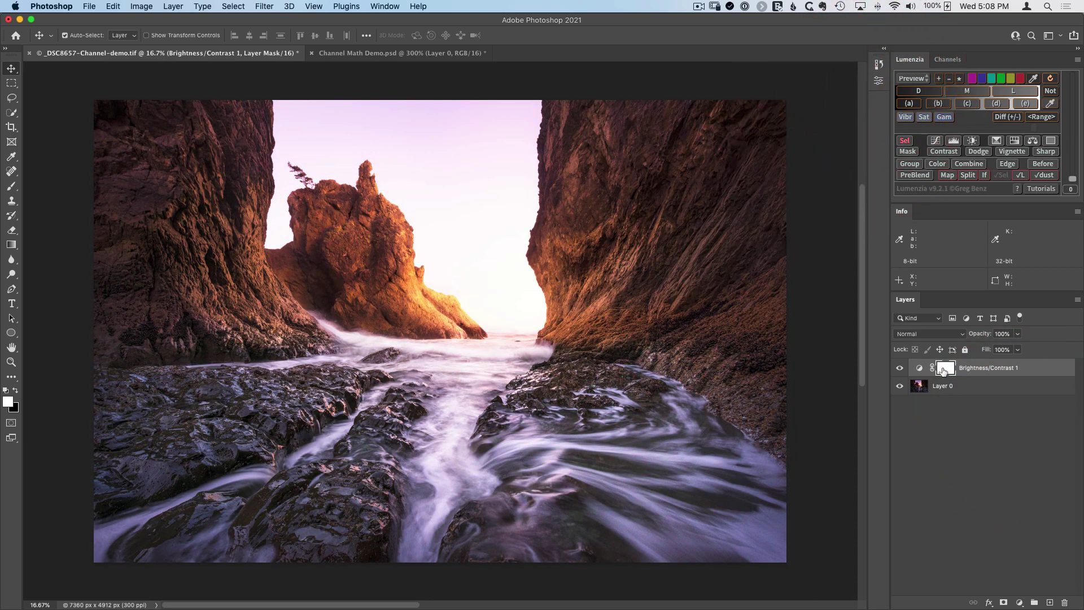
key(super)
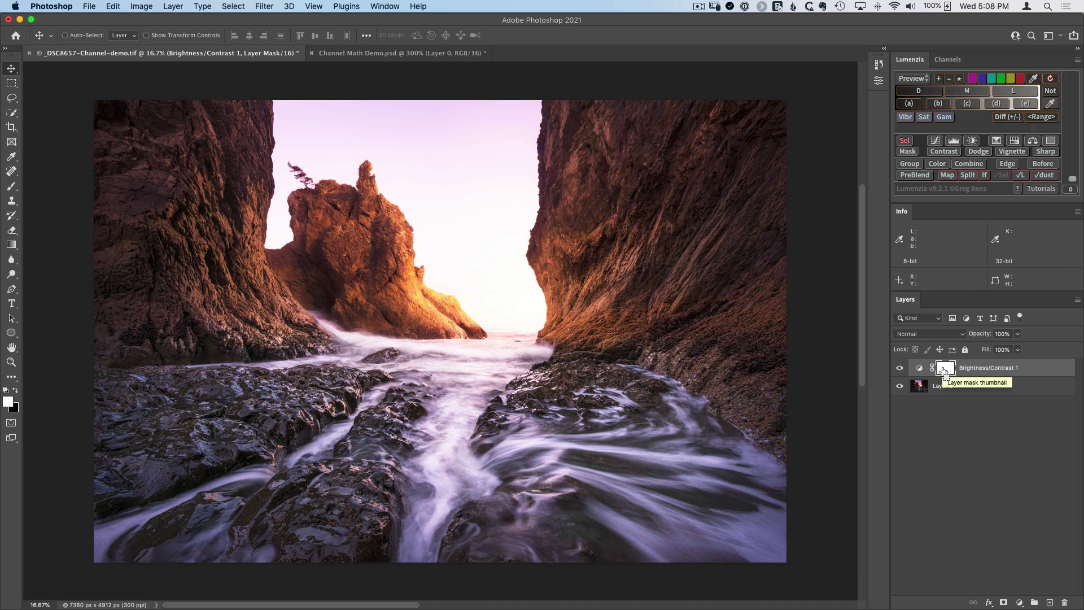
key(super+i)
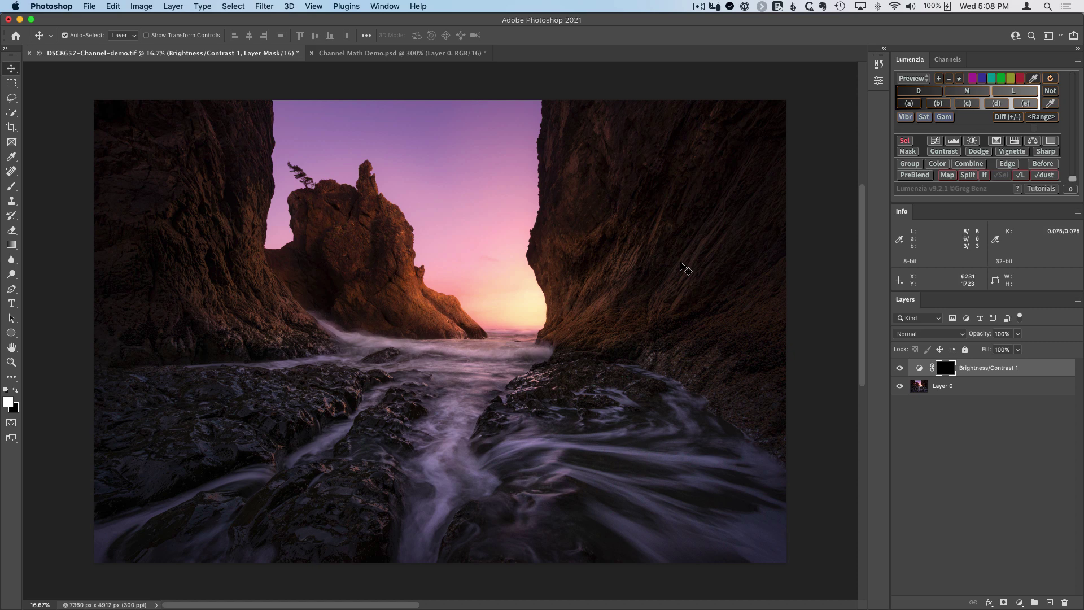
Step: Group the Brightness/Contrast adjustment together with Layer 0 and name the group D
click(966, 390)
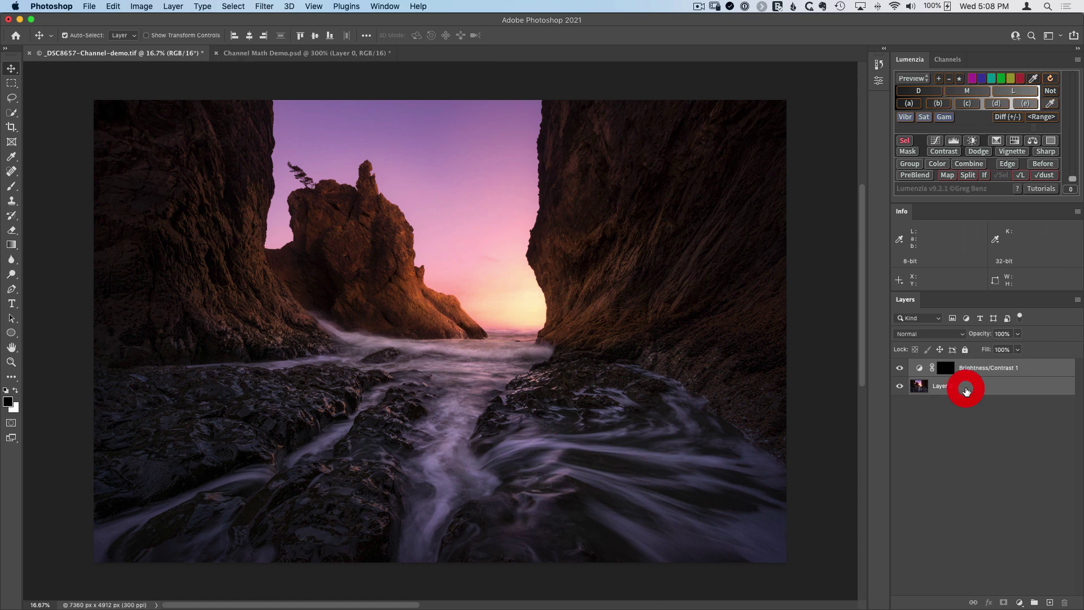
key(super+g)
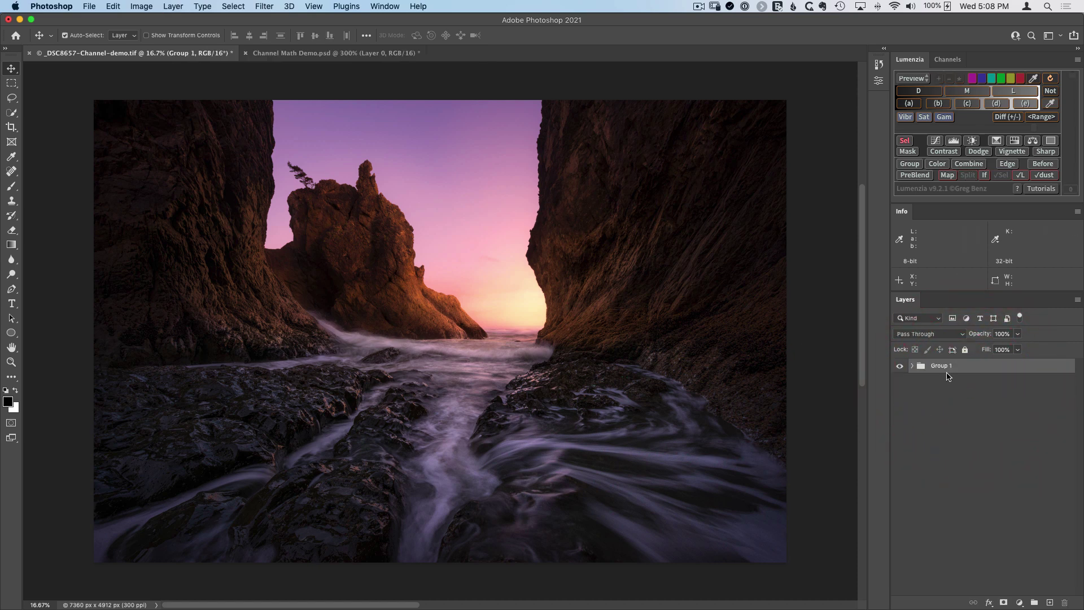
double_click(941, 366)
text(D)
key(Return)
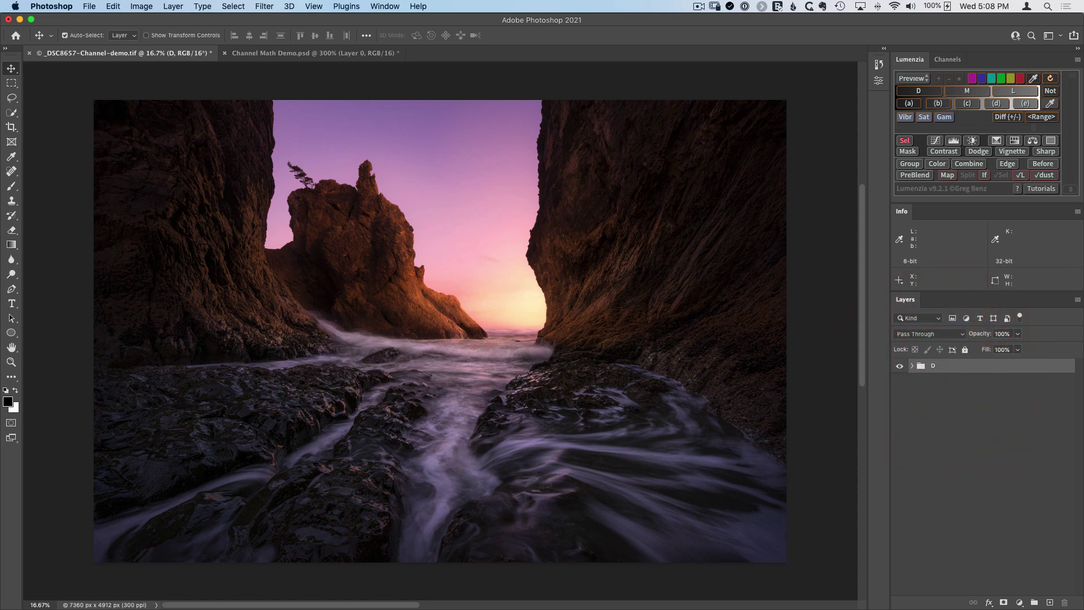
Step: Duplicate group D and rename the copy as D sub
key(super+j)
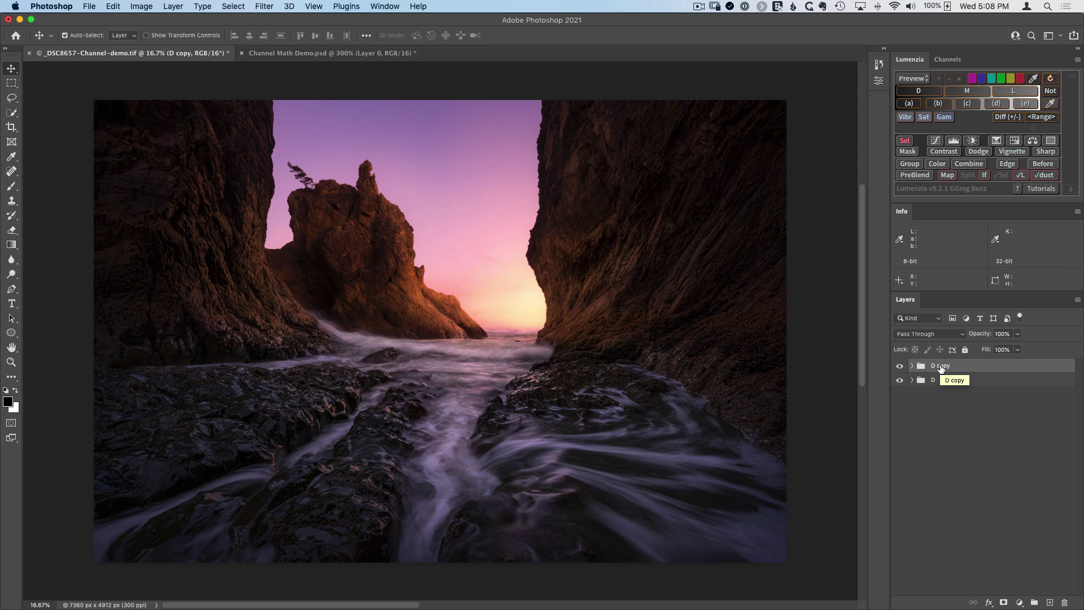
double_click(941, 366)
text(D sub)
key(Return)
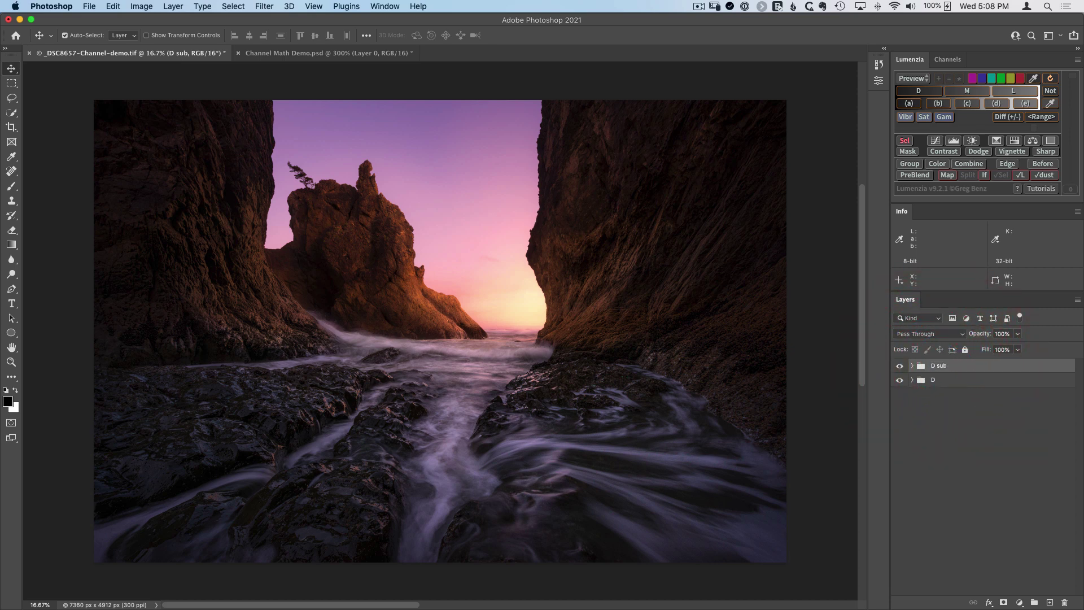
Step: Expand both groups to show their layers and hide the D sub group
click(912, 380)
click(912, 366)
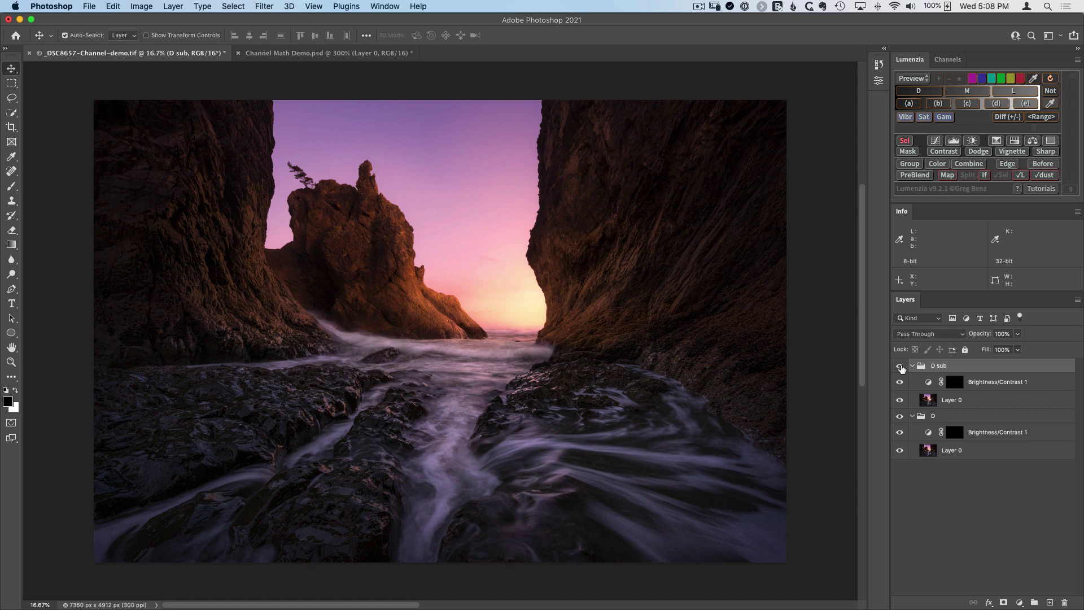
click(900, 367)
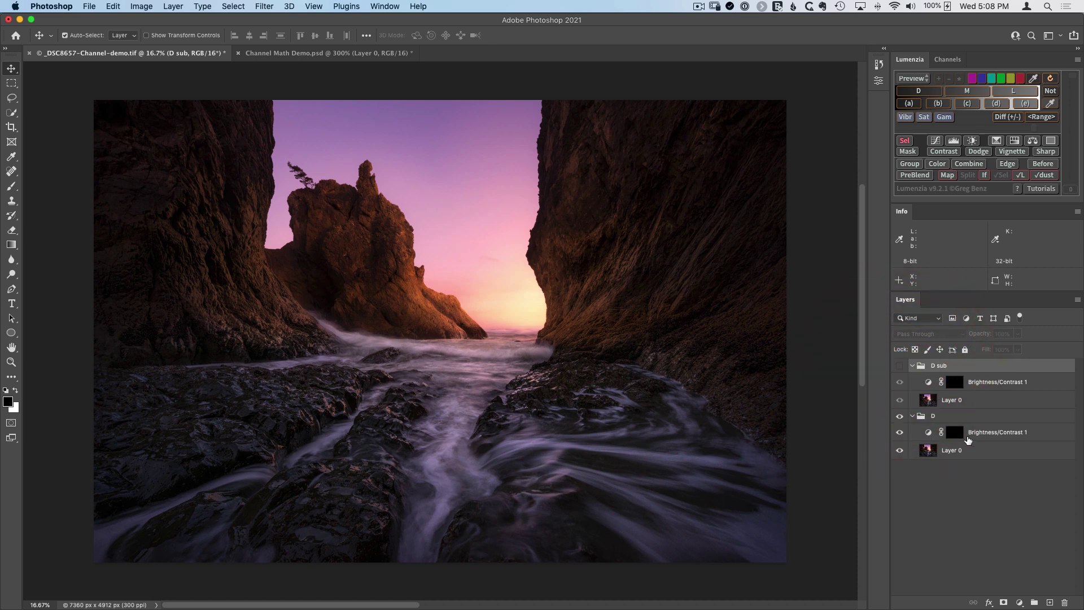
Step: Load a D3.5 luminosity selection and brush white through it over the right cliff on group D's Brightness/Contrast mask
click(955, 435)
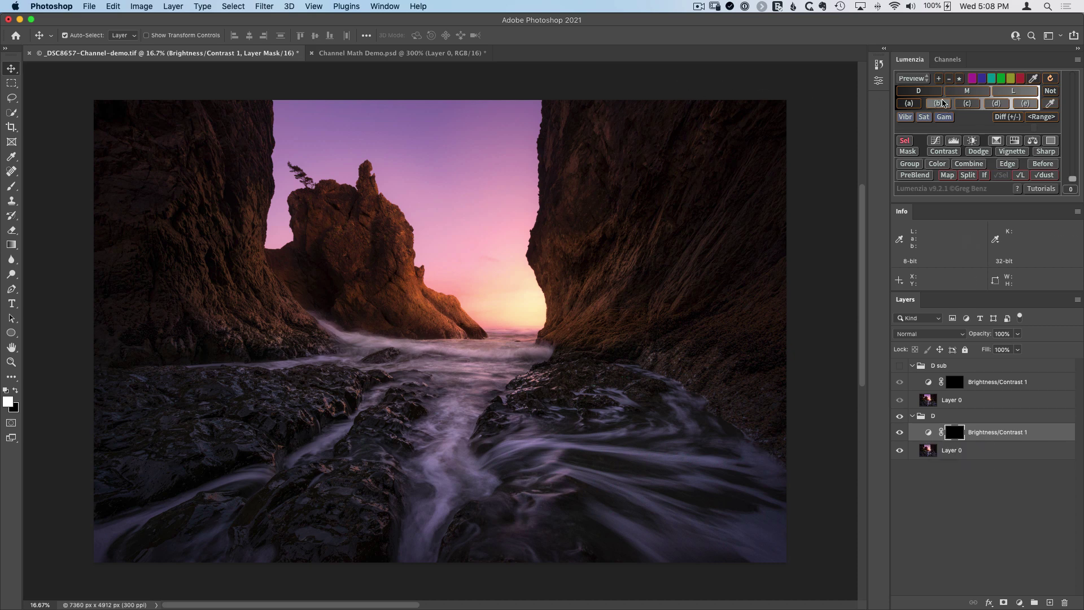
click(920, 91)
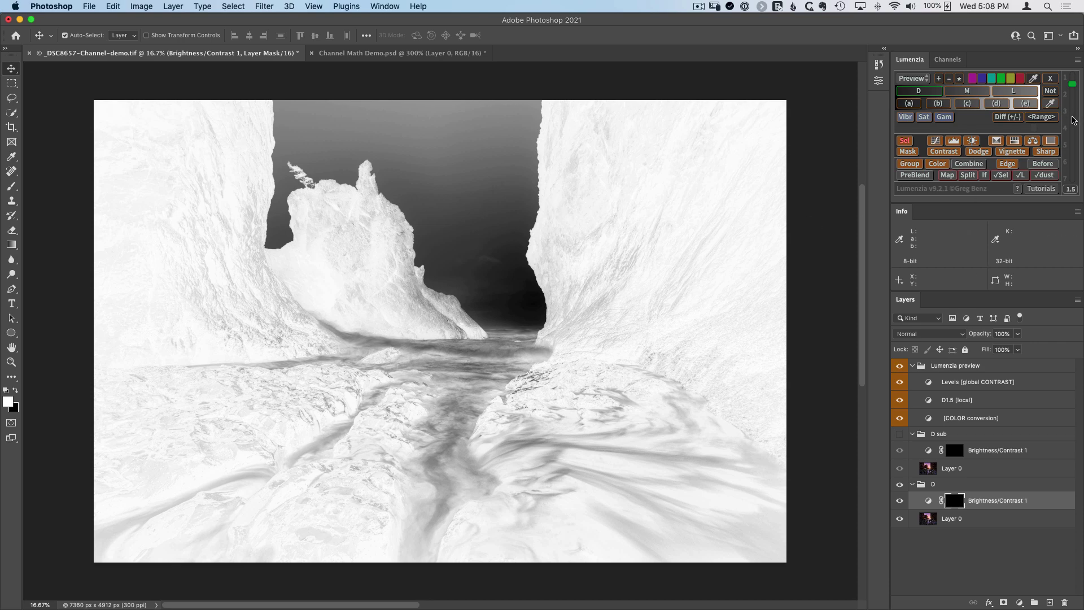
click(1073, 119)
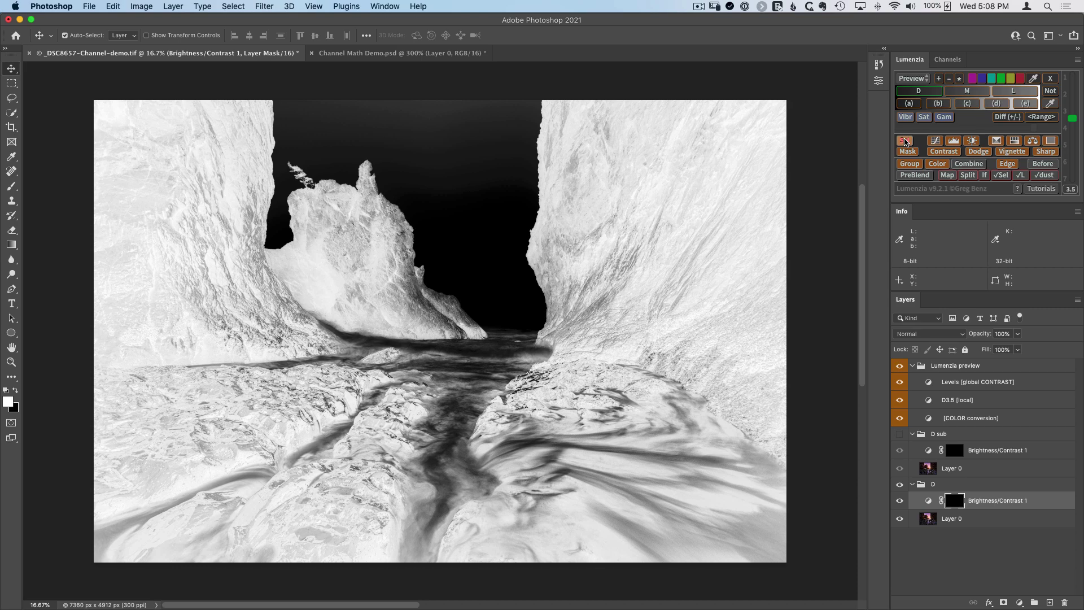
click(905, 142)
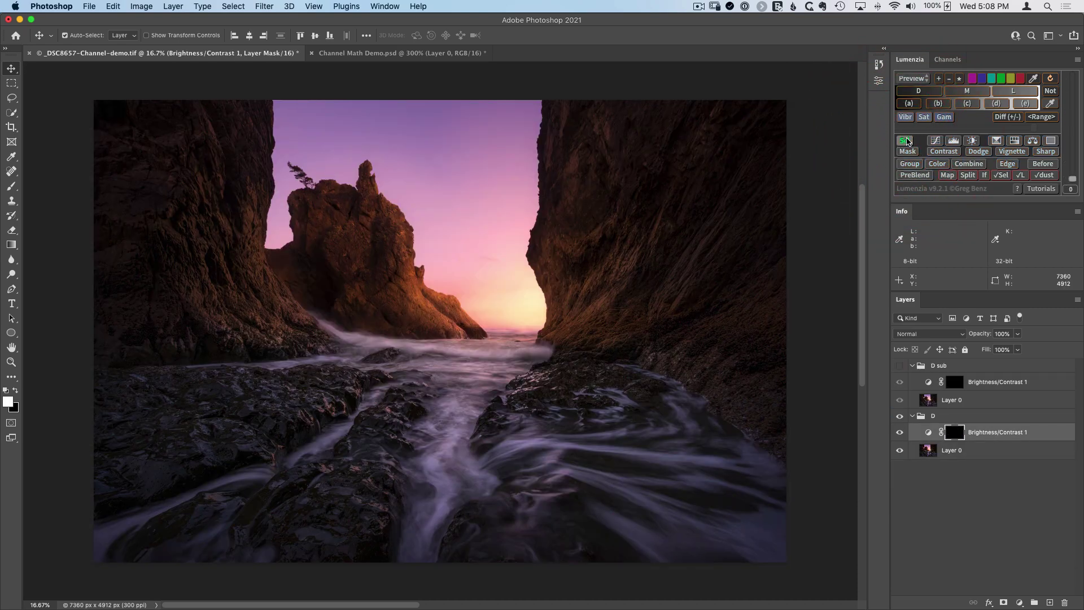
key(b)
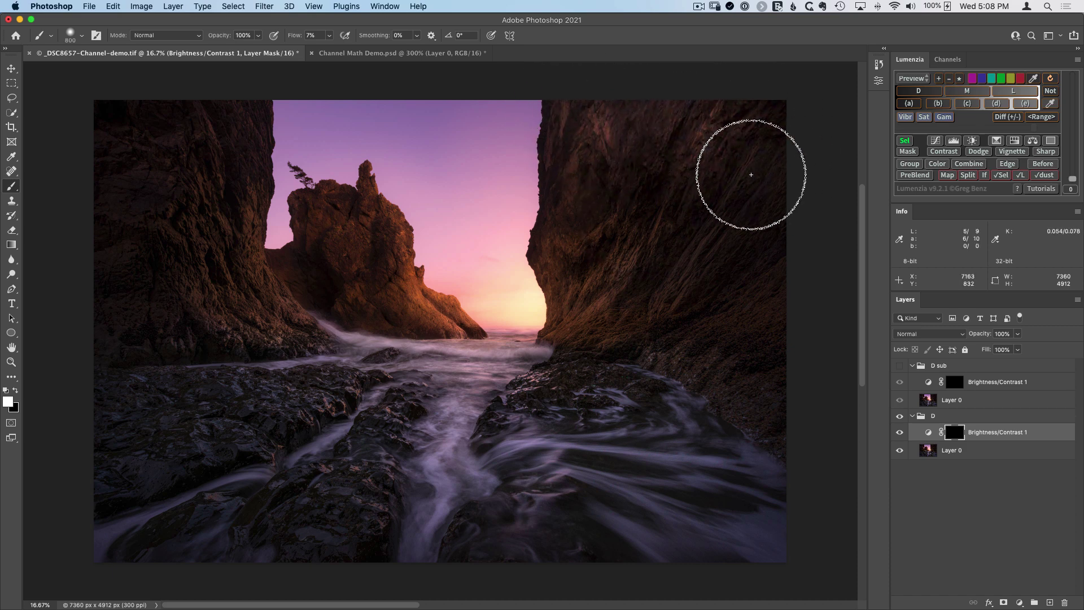
mouse_move(651, 184)
mouse_down()
mouse_move(666, 250)
mouse_move(759, 300)
mouse_move(751, 345)
mouse_move(777, 357)
mouse_move(687, 322)
mouse_move(672, 330)
mouse_move(731, 308)
mouse_move(700, 250)
mouse_move(597, 239)
mouse_move(608, 207)
mouse_move(530, 239)
mouse_move(561, 132)
mouse_move(542, 112)
mouse_move(792, 247)
mouse_move(796, 273)
mouse_move(725, 219)
mouse_move(737, 133)
mouse_move(782, 115)
mouse_move(732, 110)
mouse_move(782, 135)
mouse_move(781, 236)
mouse_move(783, 202)
mouse_move(748, 255)
mouse_move(710, 277)
mouse_move(749, 242)
mouse_move(643, 272)
mouse_move(639, 252)
mouse_move(590, 255)
mouse_move(664, 191)
mouse_move(601, 178)
mouse_move(596, 120)
mouse_move(611, 110)
mouse_move(763, 111)
mouse_move(786, 154)
mouse_move(773, 192)
mouse_move(769, 181)
mouse_move(772, 213)
mouse_up()
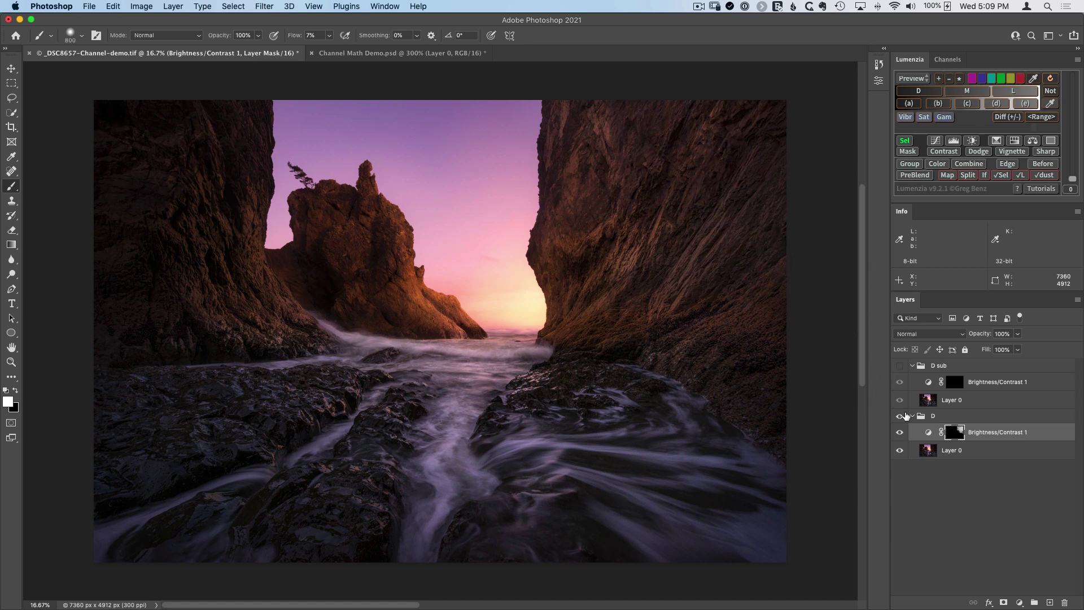
Step: Compare the cliff with group D's brightening off and on, and review the adjustment's Brightness setting
click(899, 432)
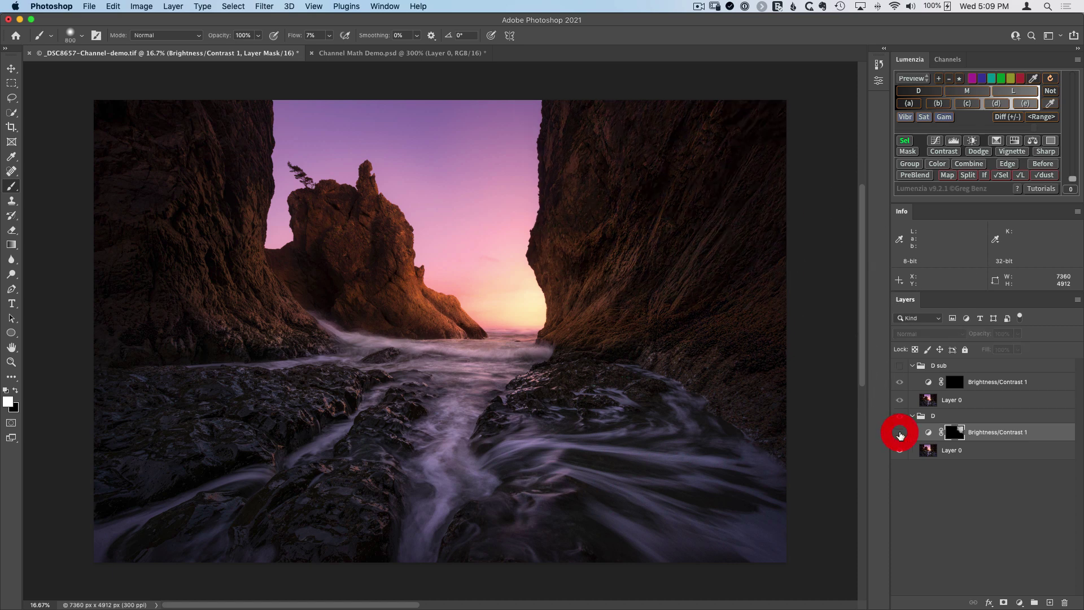
click(899, 432)
click(899, 432)
click(899, 432)
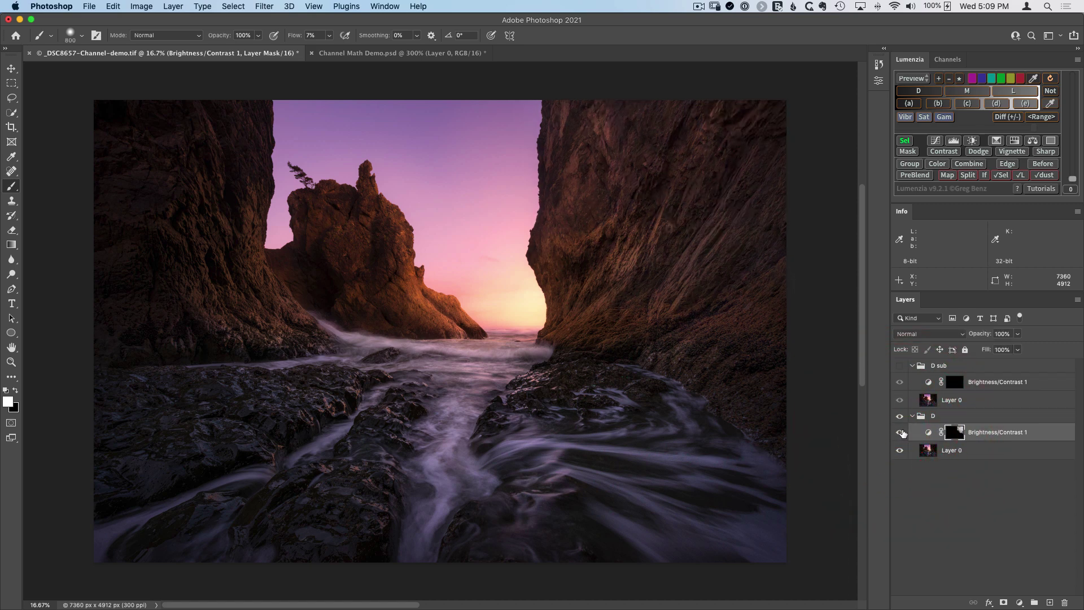
double_click(926, 432)
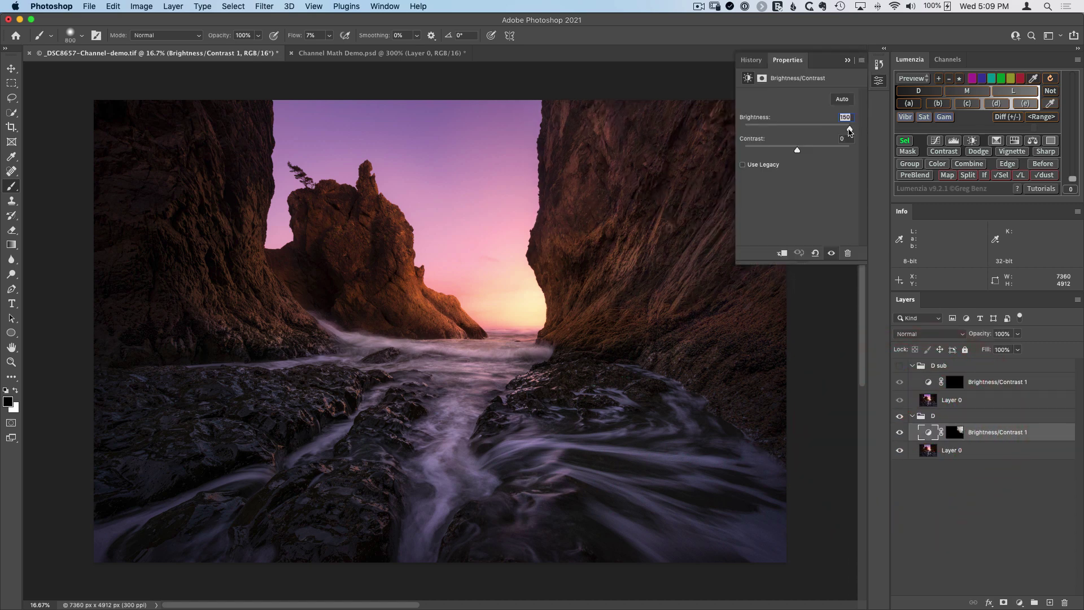
mouse_move(850, 131)
mouse_down()
mouse_move(827, 131)
mouse_move(850, 131)
mouse_up()
click(878, 82)
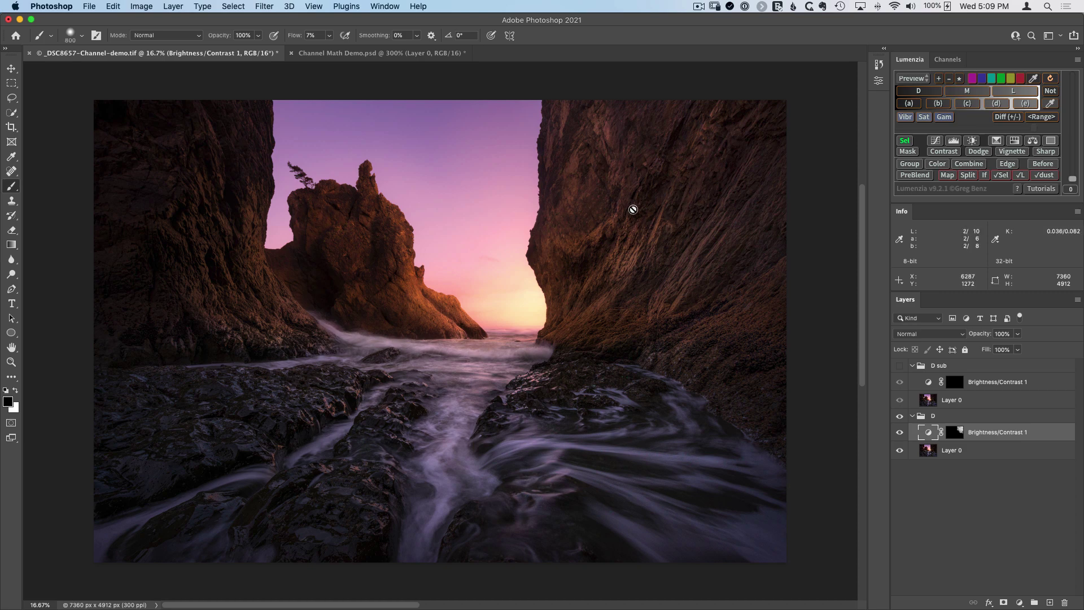
Step: Inspect the brightened cliff's shadow detail up close, both in the image and in group D's mask
key(z)
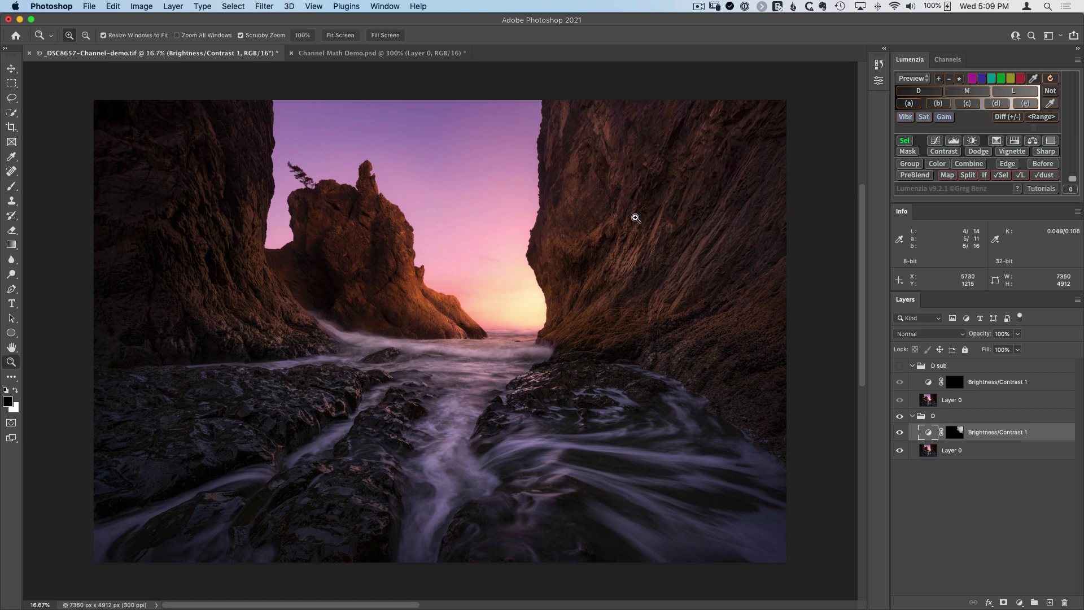
drag(635, 218, 609, 207)
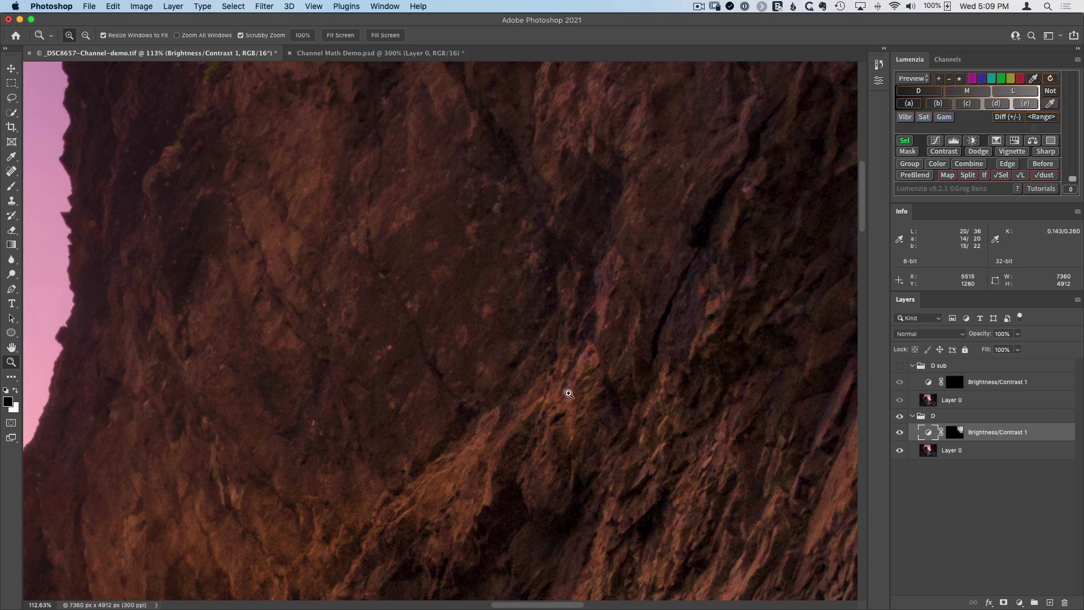
alt+click(951, 432)
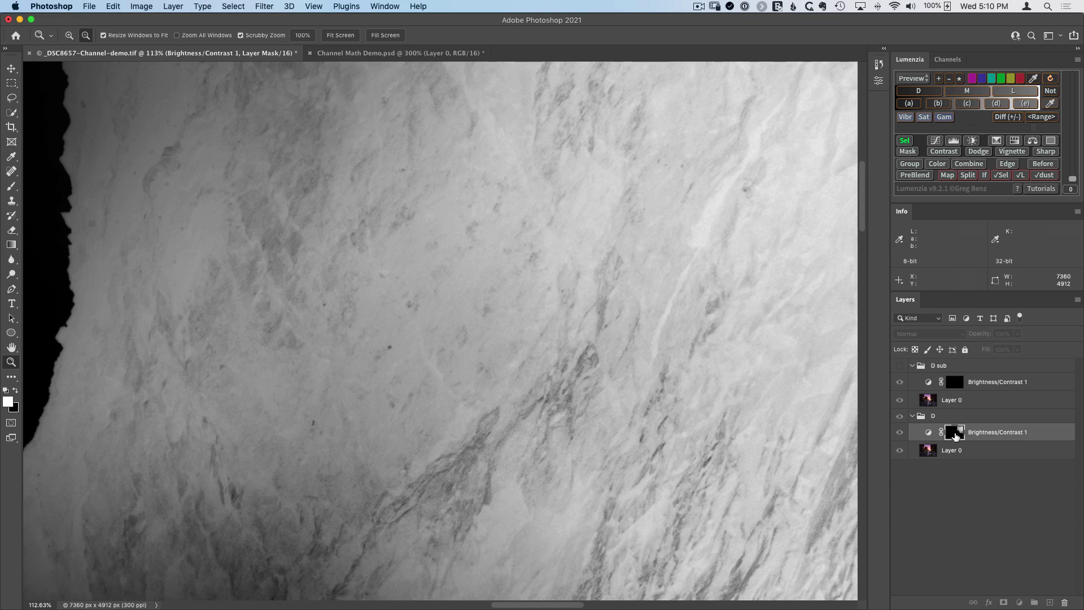
alt+click(954, 433)
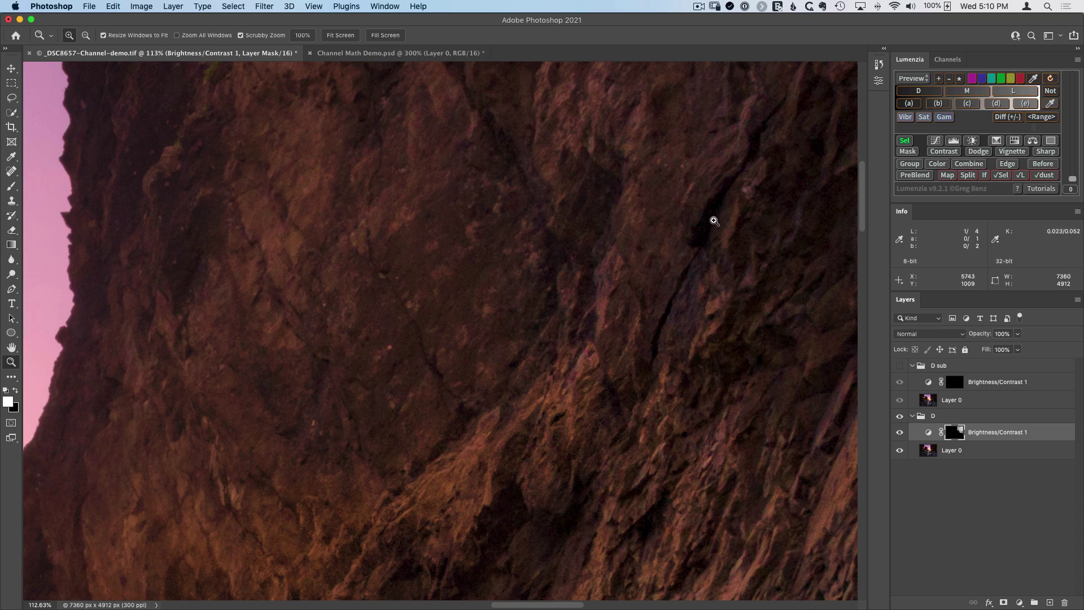
key(super+0)
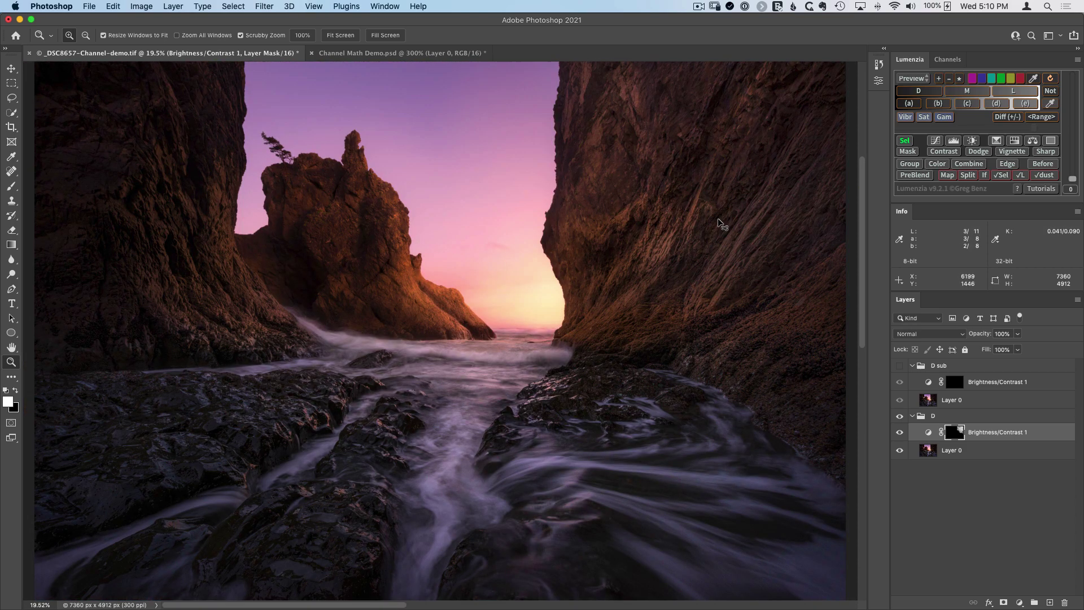
key(super+minus)
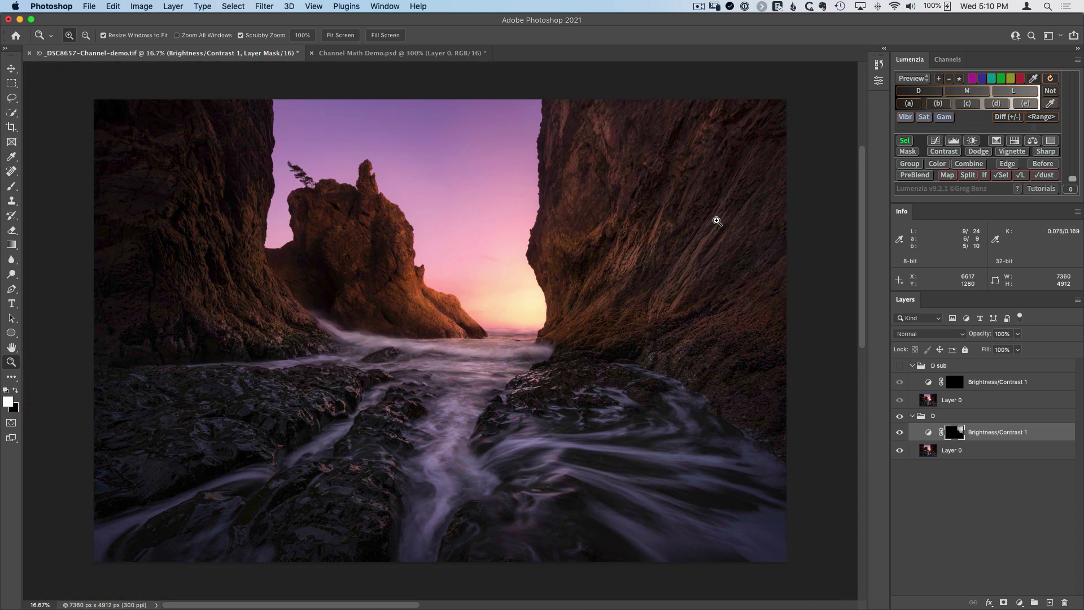
Step: Show the D sub group, target its Brightness/Contrast mask, and subtract D5 from the active luminosity selection
click(899, 367)
click(950, 379)
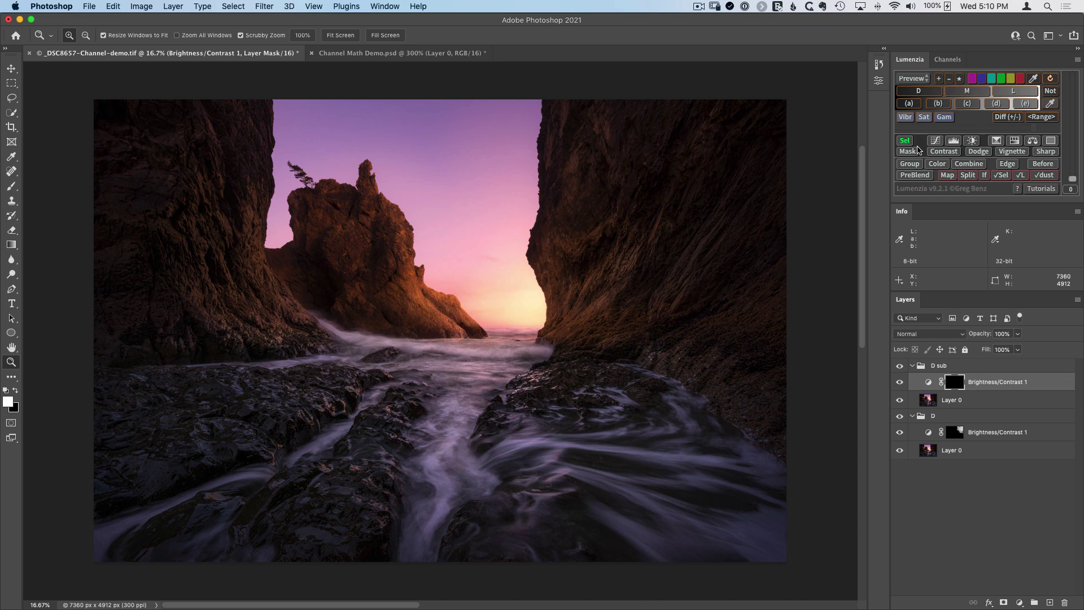
click(951, 79)
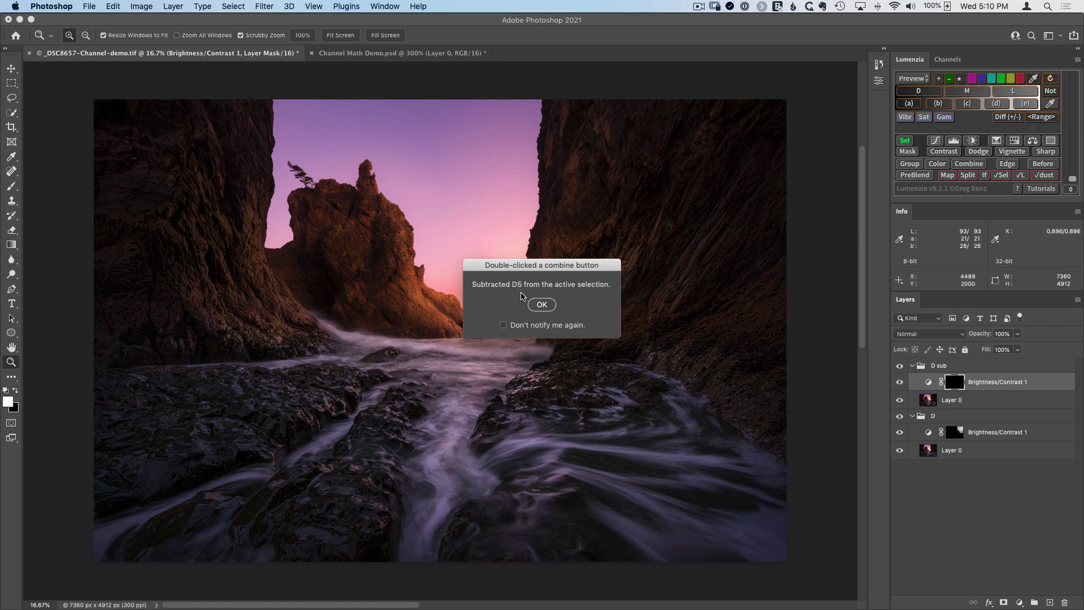
click(542, 305)
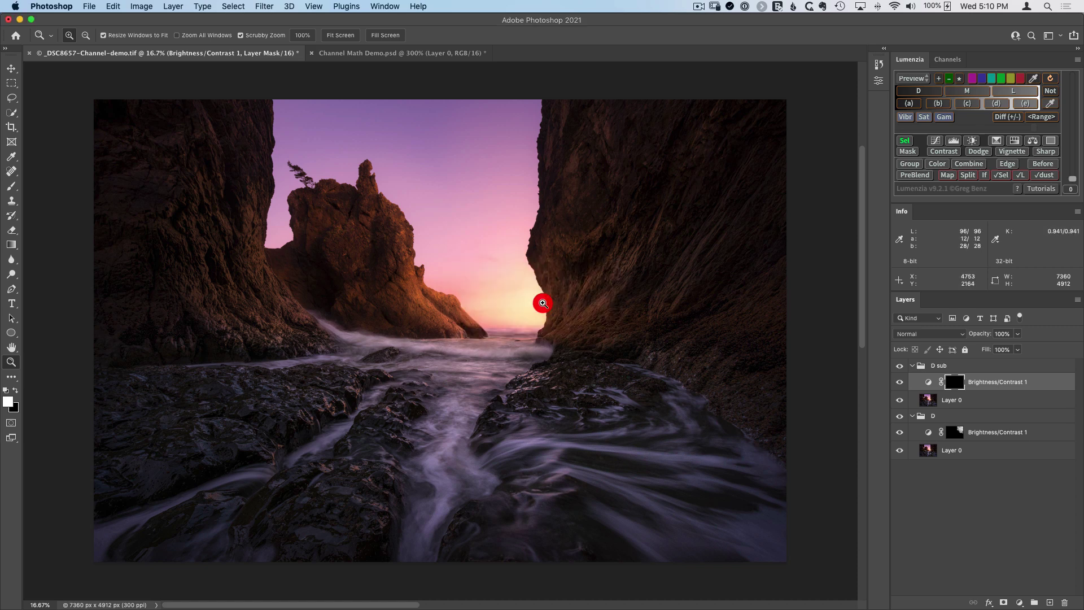
Step: Brush white through the subtracted selection over the right cliff on D sub's Brightness/Contrast mask, using an 800 px brush and a 150 px brush
key(b)
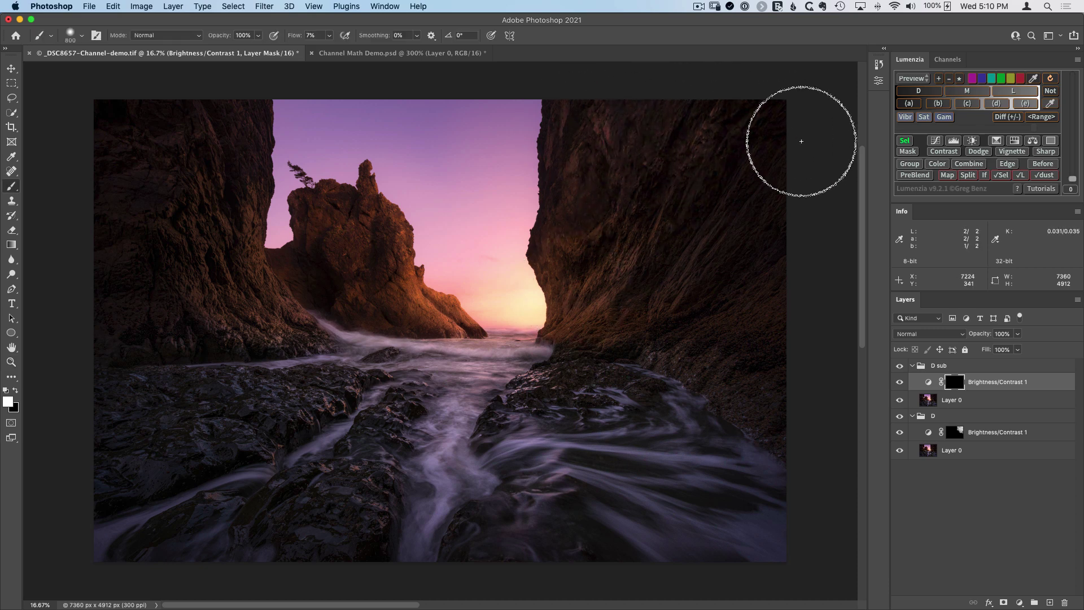
mouse_move(700, 192)
mouse_down()
mouse_move(569, 212)
mouse_move(668, 153)
mouse_move(555, 126)
mouse_move(796, 126)
mouse_move(662, 150)
mouse_move(753, 149)
mouse_move(680, 249)
mouse_move(769, 346)
mouse_move(775, 368)
mouse_move(672, 331)
mouse_move(785, 356)
mouse_move(751, 294)
mouse_move(756, 259)
mouse_move(707, 227)
mouse_move(804, 131)
mouse_move(786, 121)
mouse_move(620, 135)
mouse_move(612, 118)
mouse_move(576, 193)
mouse_move(551, 191)
mouse_move(575, 106)
mouse_move(563, 118)
mouse_move(586, 120)
mouse_move(631, 190)
mouse_move(754, 164)
mouse_move(644, 275)
mouse_move(700, 254)
mouse_move(741, 294)
mouse_move(697, 288)
mouse_move(783, 164)
mouse_move(759, 122)
mouse_move(657, 205)
mouse_up()
key(bracketleft)
key(bracketleft)
key(bracketleft)
key(bracketleft)
key(bracketleft)
key(bracketleft)
key(bracketleft)
key(bracketleft)
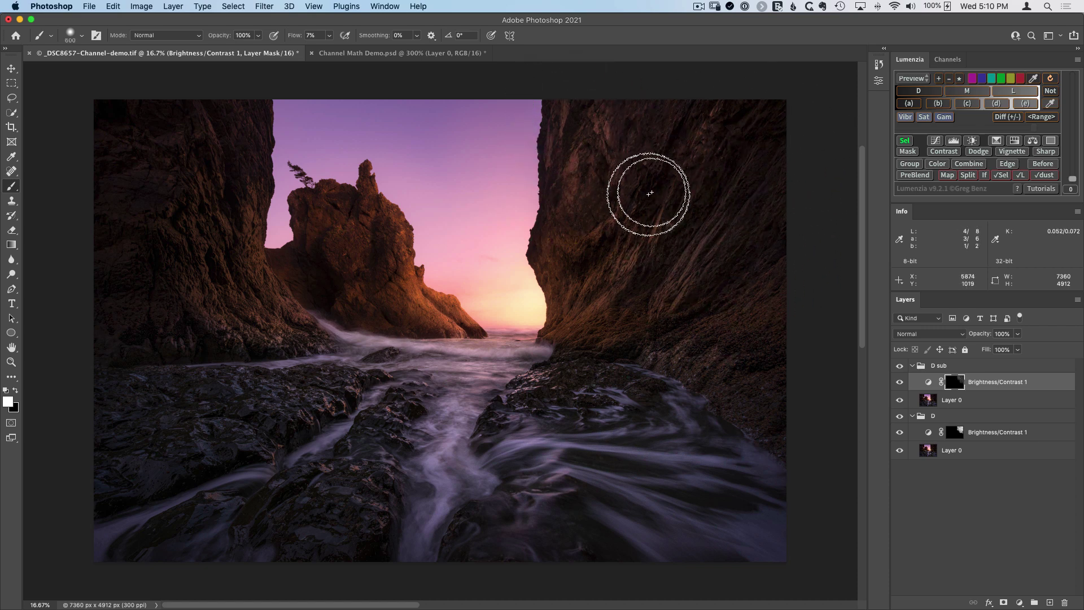
key(bracketleft)
click(605, 247)
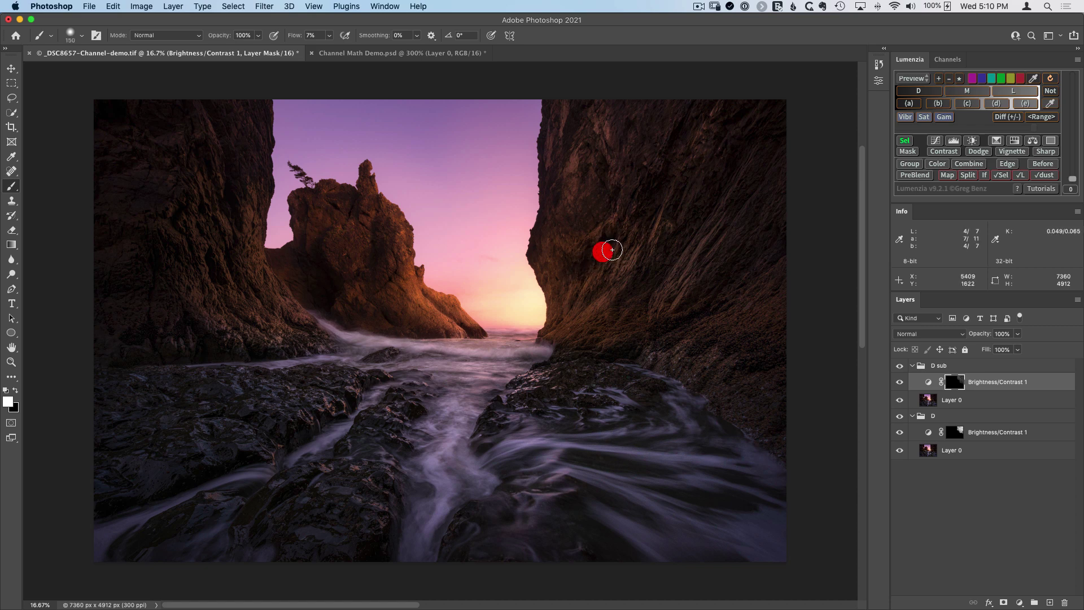
click(606, 249)
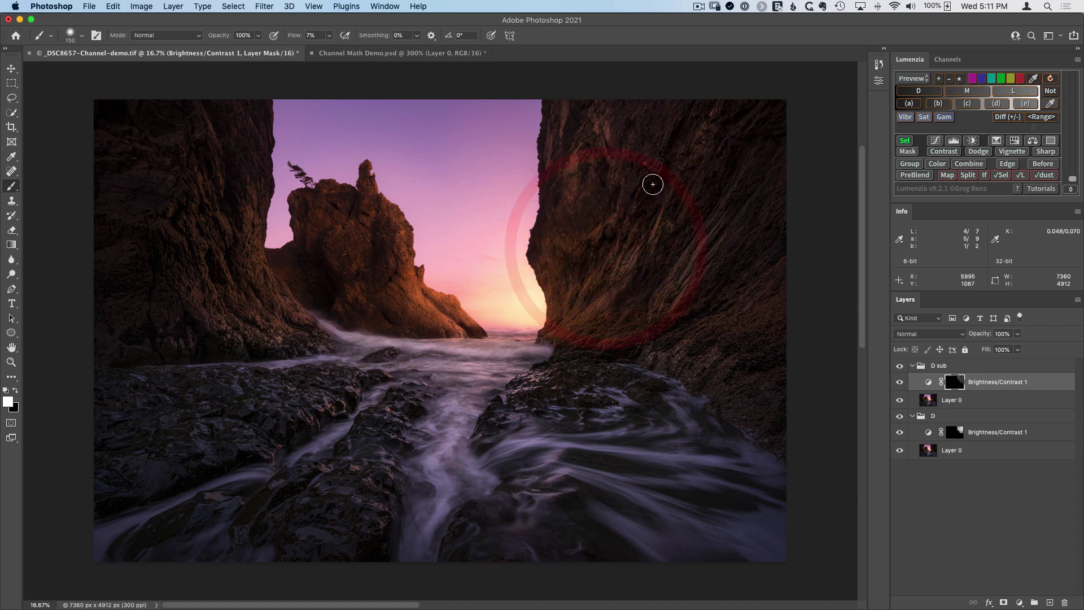
click(659, 201)
mouse_move(647, 196)
mouse_down()
mouse_move(612, 201)
mouse_move(620, 188)
mouse_move(676, 191)
mouse_move(691, 208)
mouse_move(720, 202)
mouse_up()
click(695, 250)
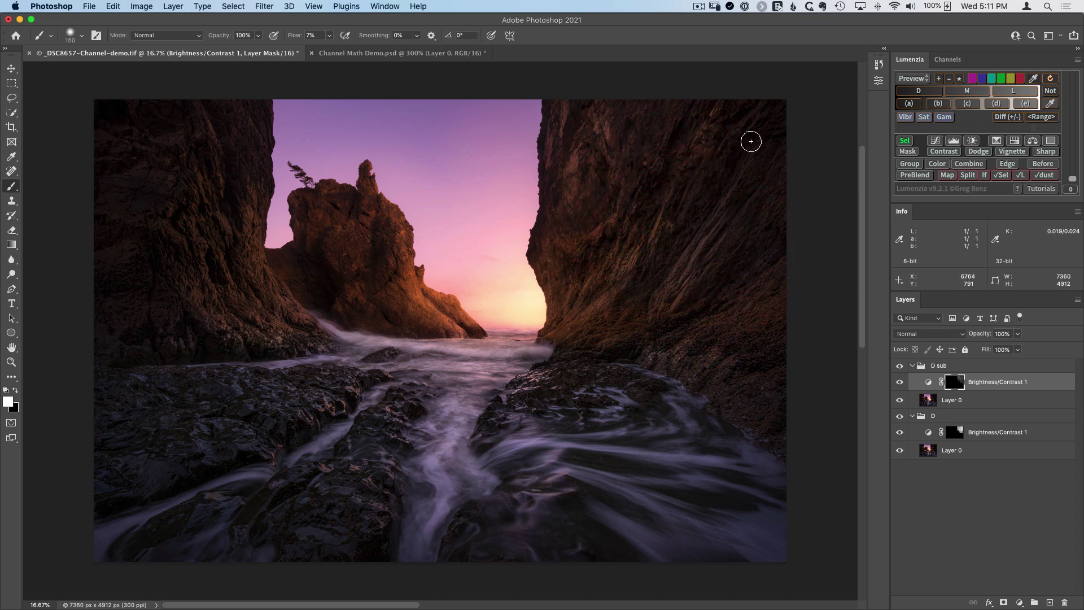
click(725, 151)
click(677, 133)
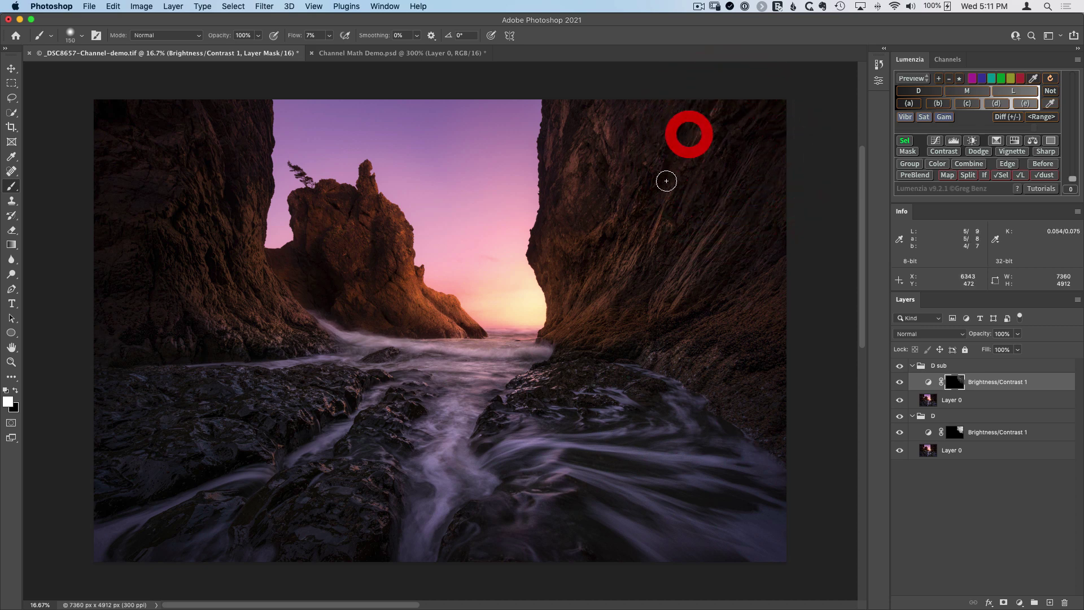
click(652, 179)
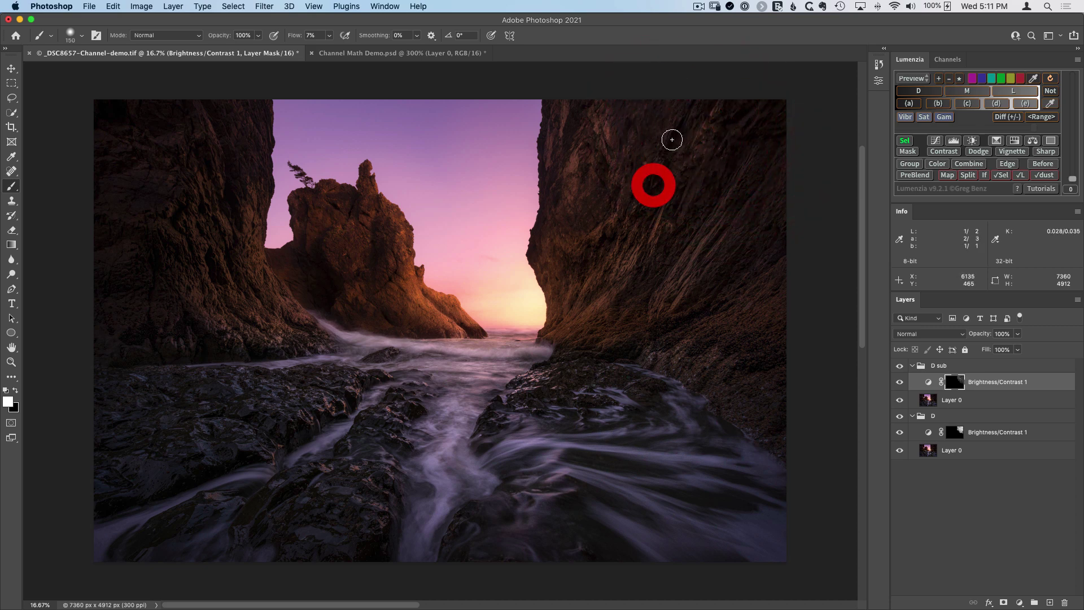
click(557, 165)
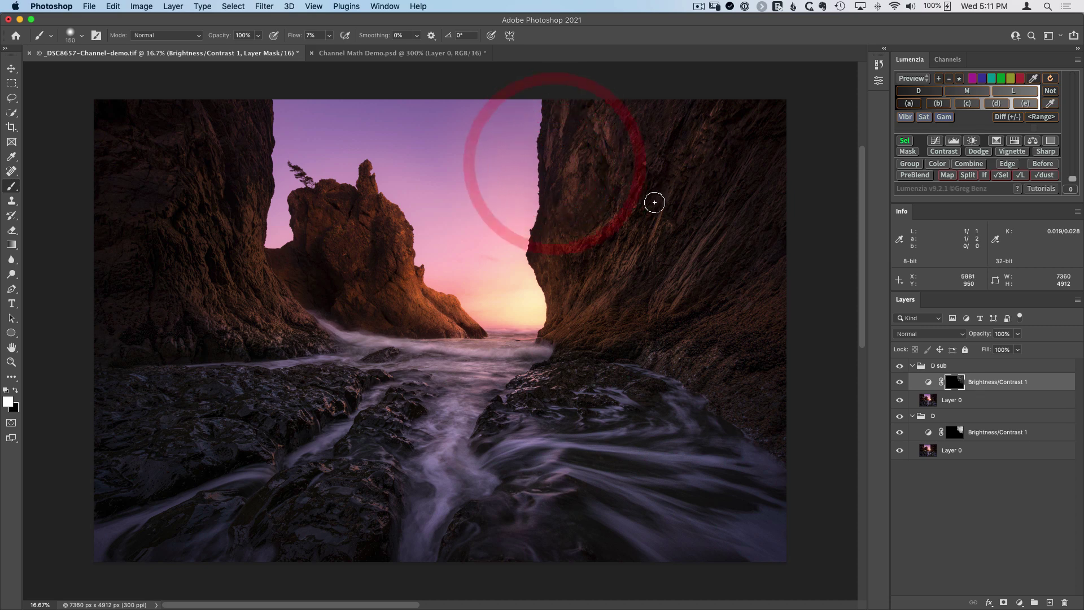
click(669, 199)
click(686, 212)
click(765, 253)
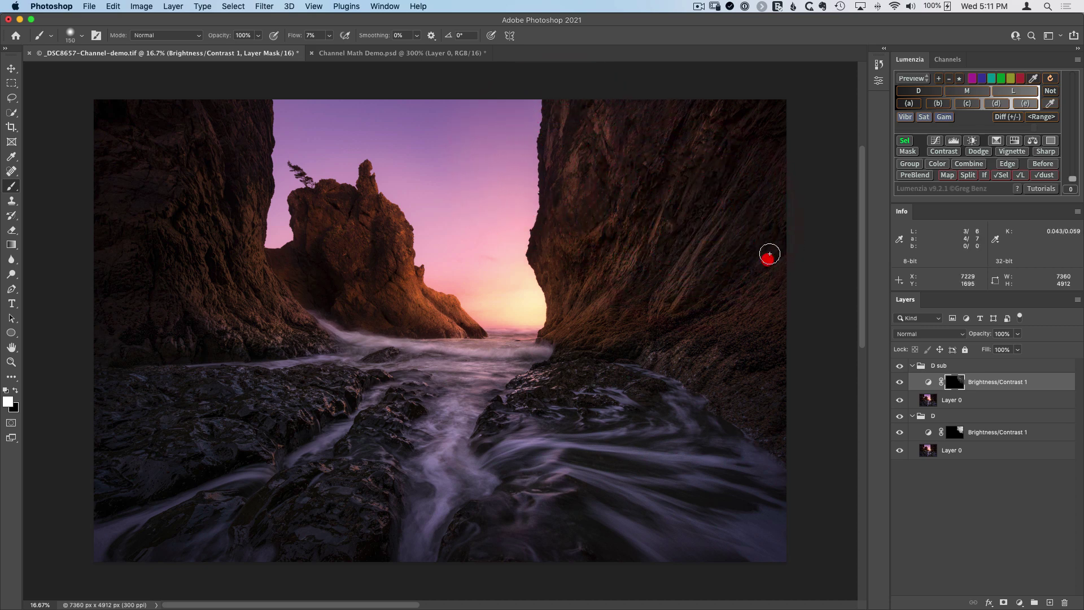
Step: Hide and show the D sub group to compare its cliff brightening with group D's
click(900, 366)
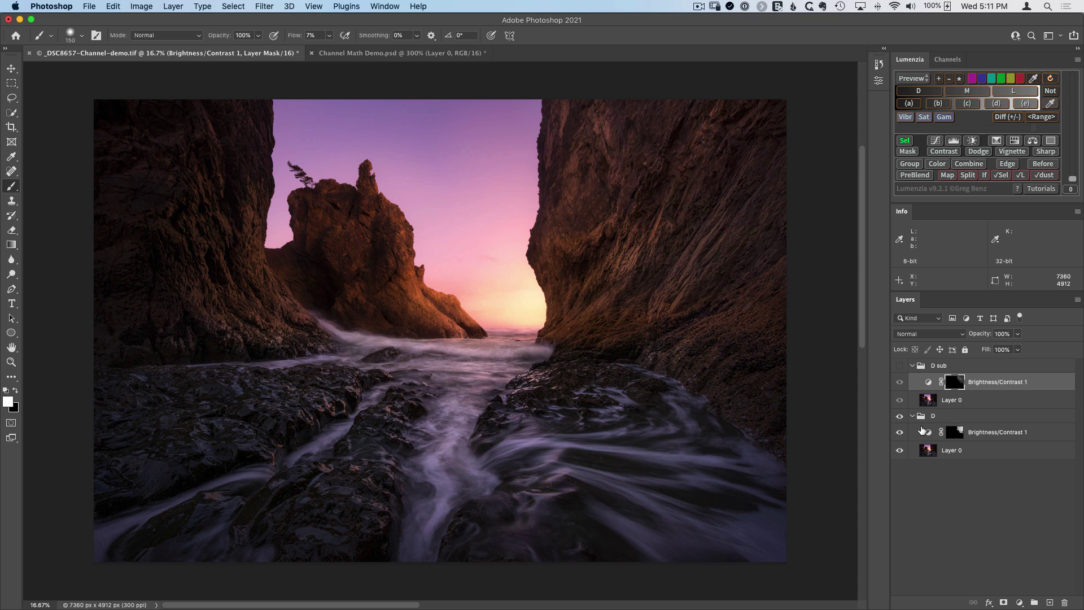
click(899, 367)
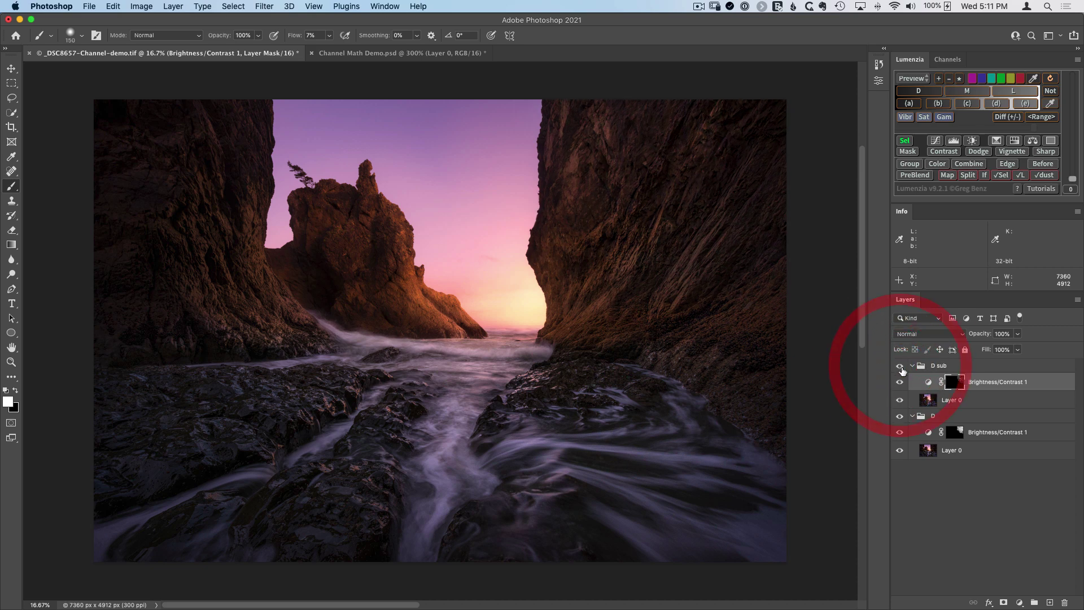
Step: Target D sub's Brightness/Contrast mask again and brush in more of the right cliff with the brush enlarged to 800 px
click(947, 386)
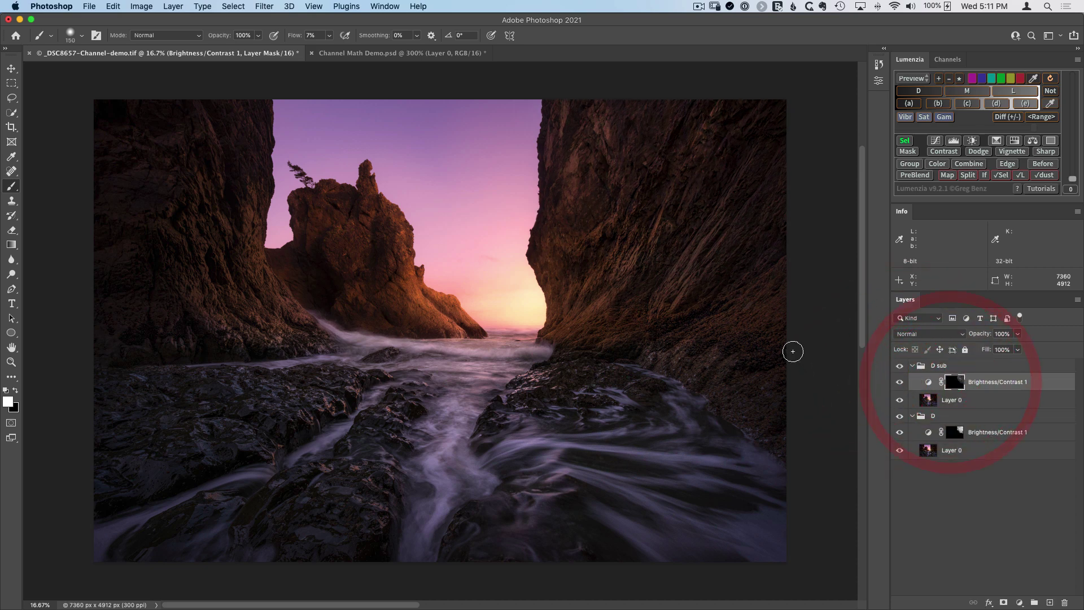
key(bracketright)
key(bracketright)
key(bracketright)
key(bracketright)
key(bracketright)
key(bracketright)
key(bracketright)
key(bracketright)
key(bracketright)
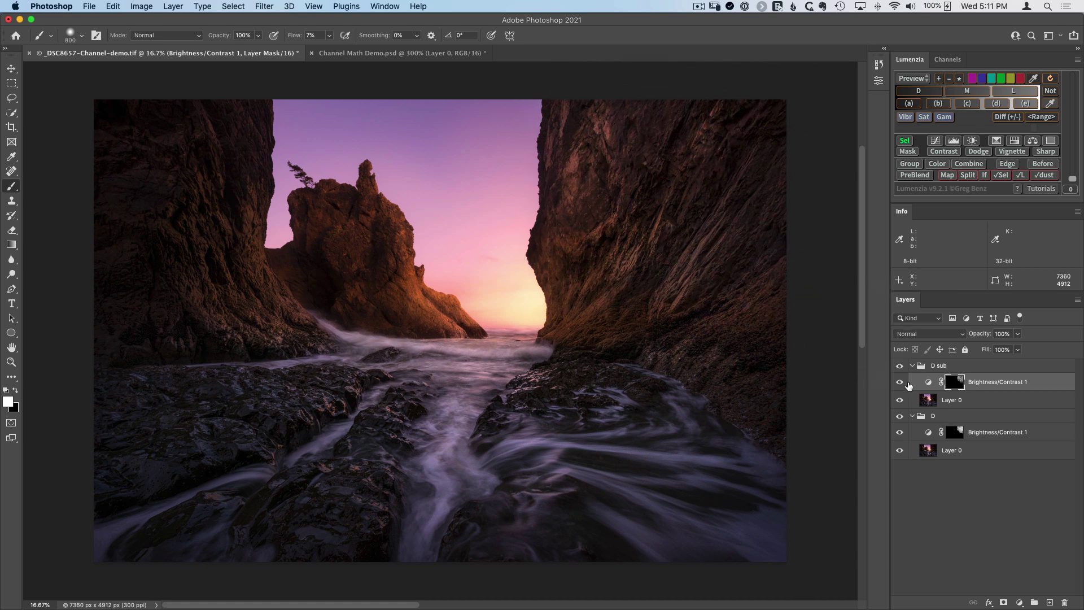
Step: Toggle the D sub group's visibility to compare both brightening versions across the whole image
click(900, 366)
click(900, 366)
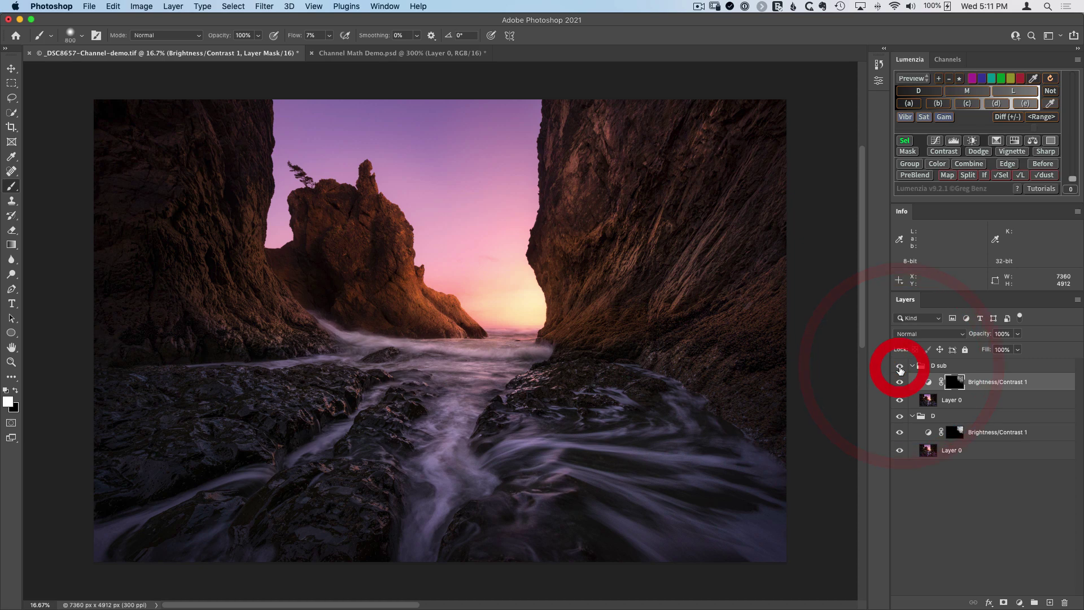
click(901, 366)
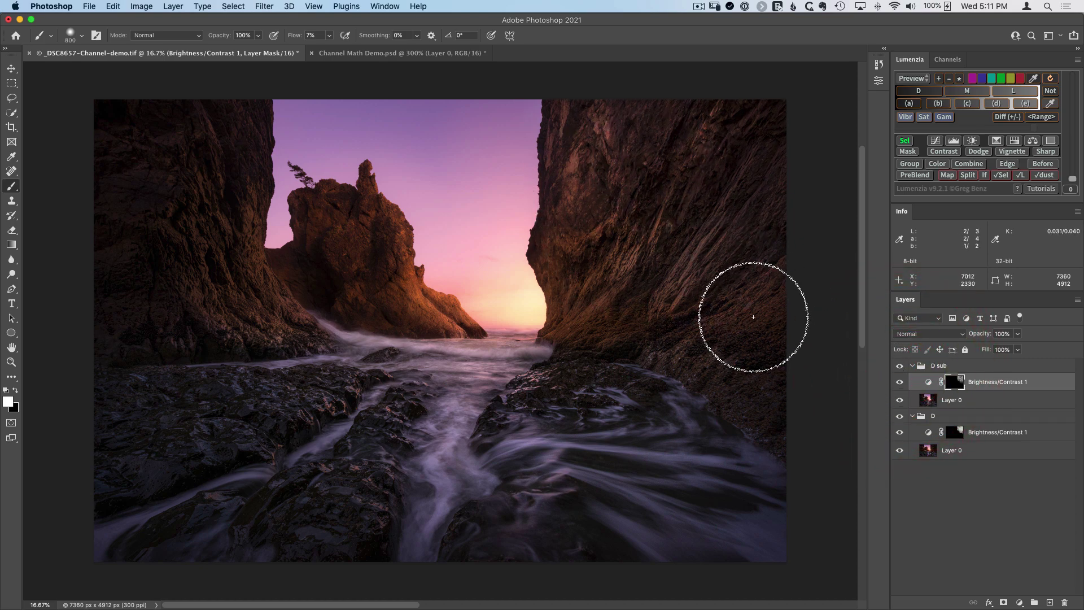
Step: Compare the right cliff's shadow texture up close with the D sub group off and on
key(z)
drag(647, 235, 718, 296)
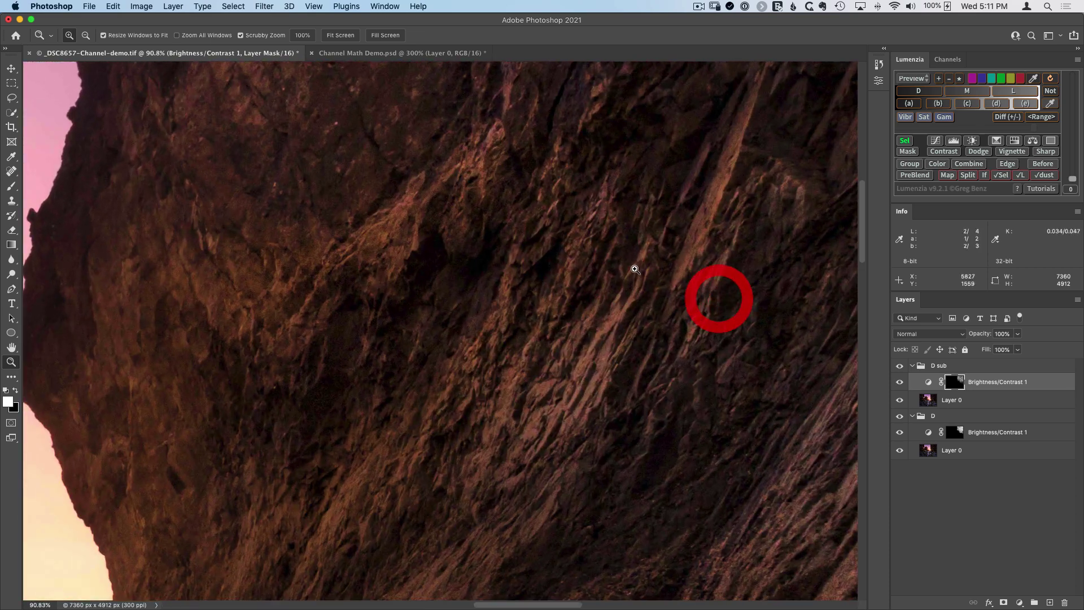
click(900, 369)
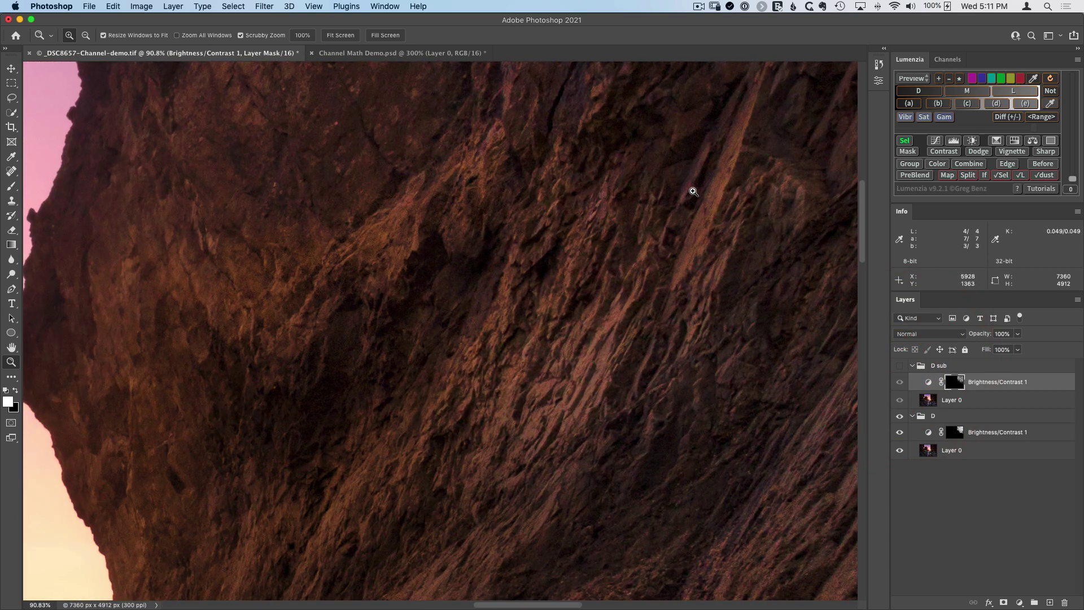
drag(615, 292, 478, 477)
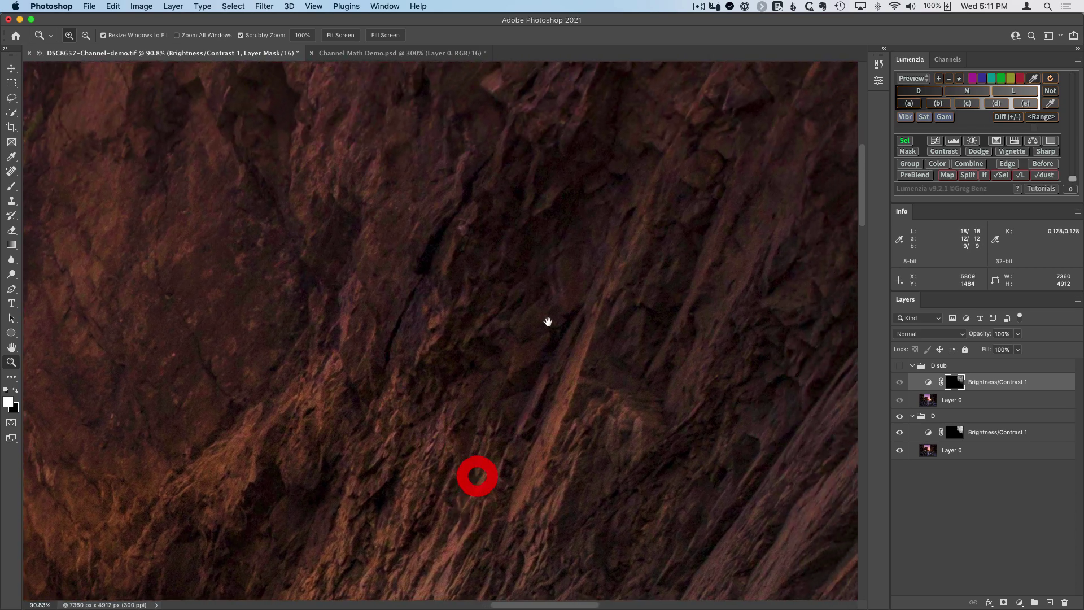
click(900, 368)
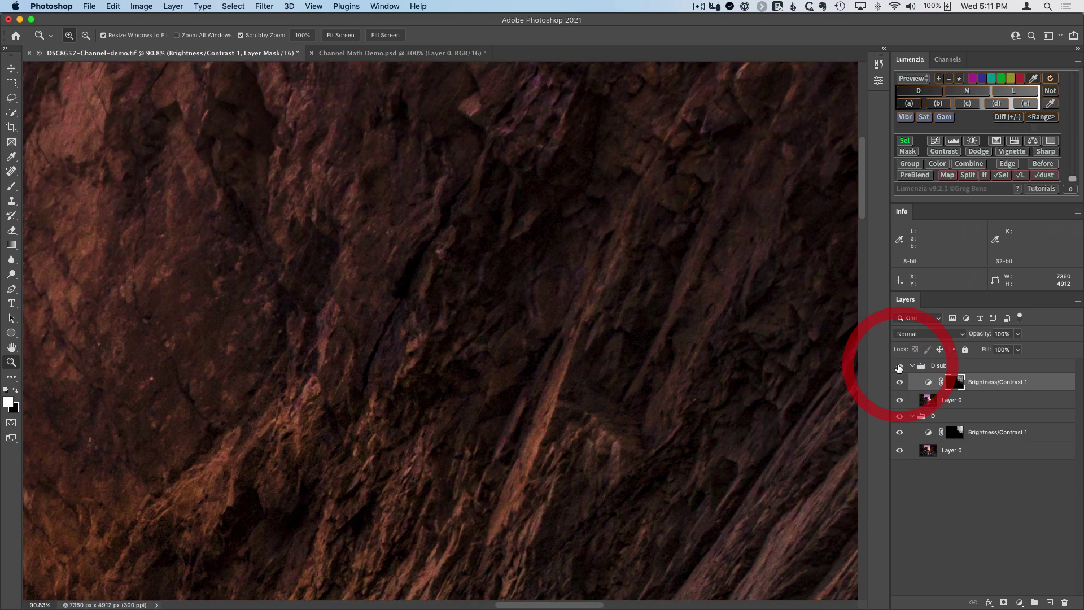
key(super+0)
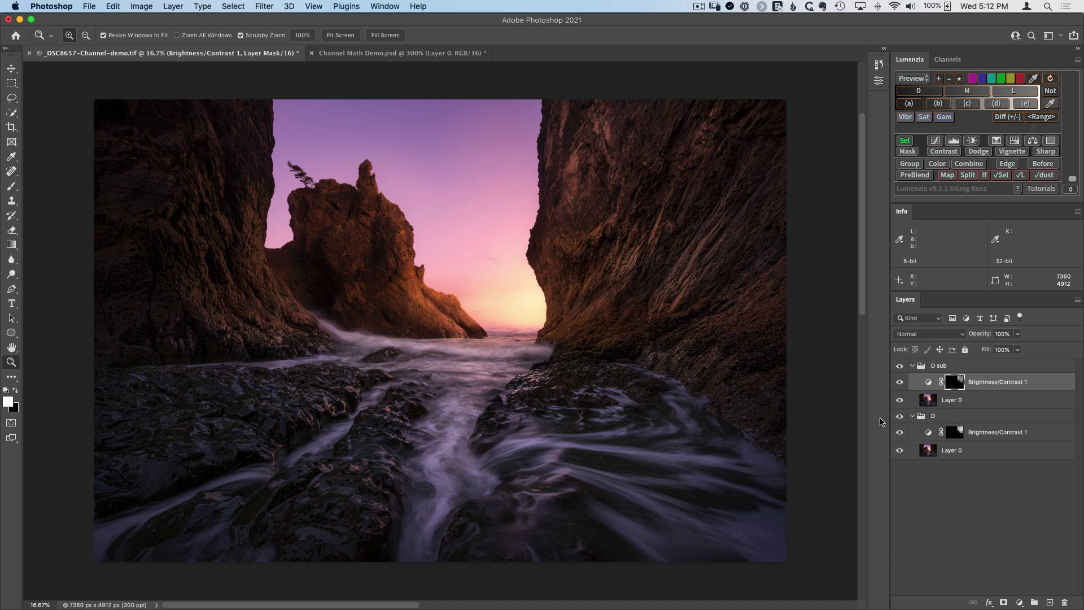
Step: Display D sub's Brightness/Contrast mask on its own and inspect paint spill along the cliff's upper edge against the sky
key(alt)
alt+click(953, 387)
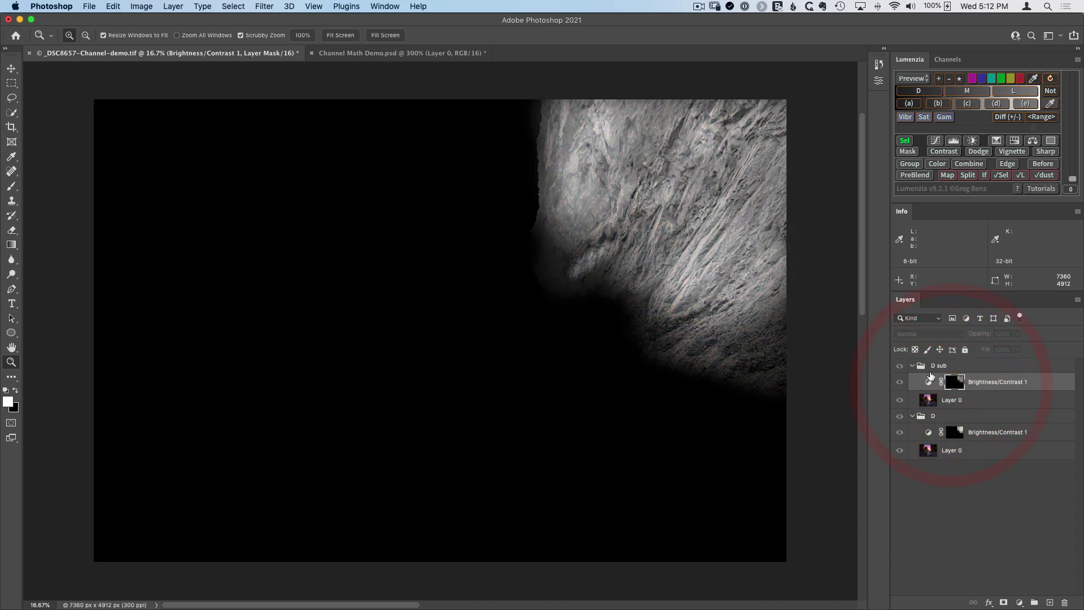
drag(531, 107, 565, 134)
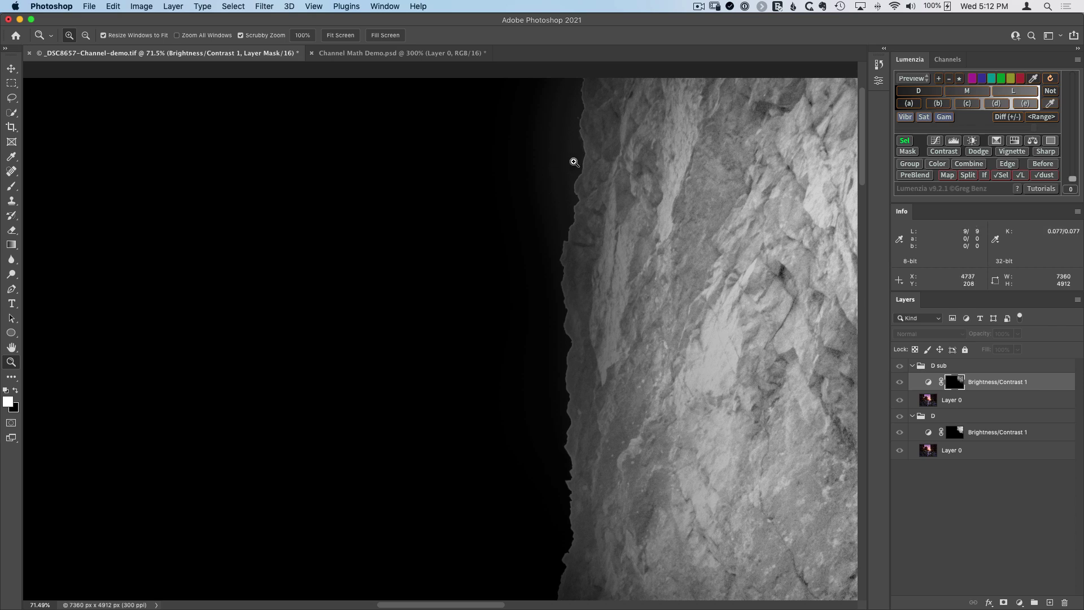
key(super+minus)
key(super+minus)
key(super+minus)
key(super+minus)
key(super+minus)
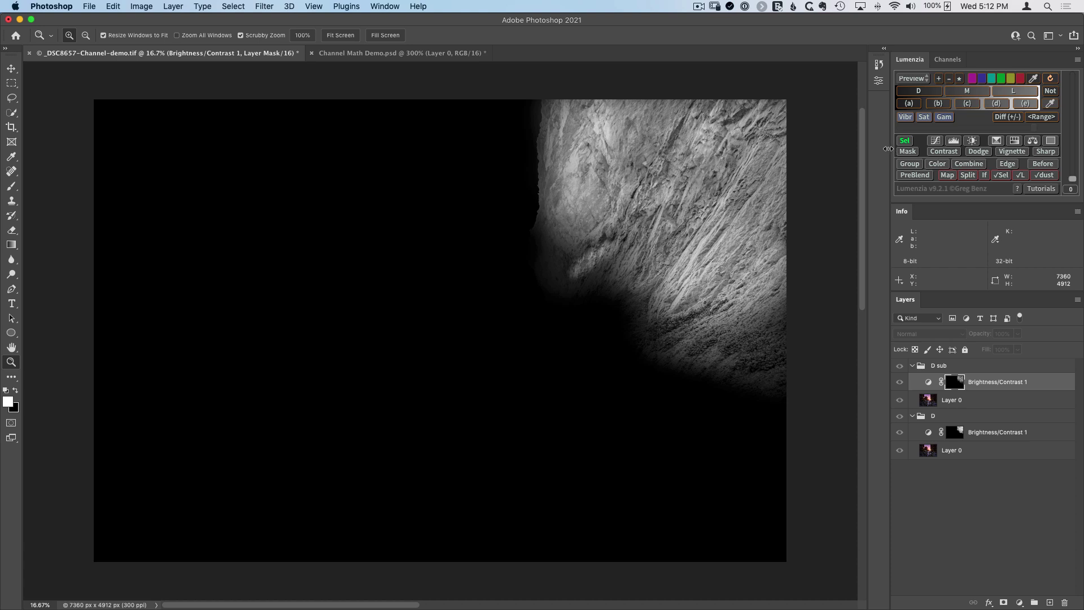
Step: Preview the saved Sky, left, stack and right selections and multiply D sub's Brightness/Contrast mask by "right"
click(905, 142)
click(905, 141)
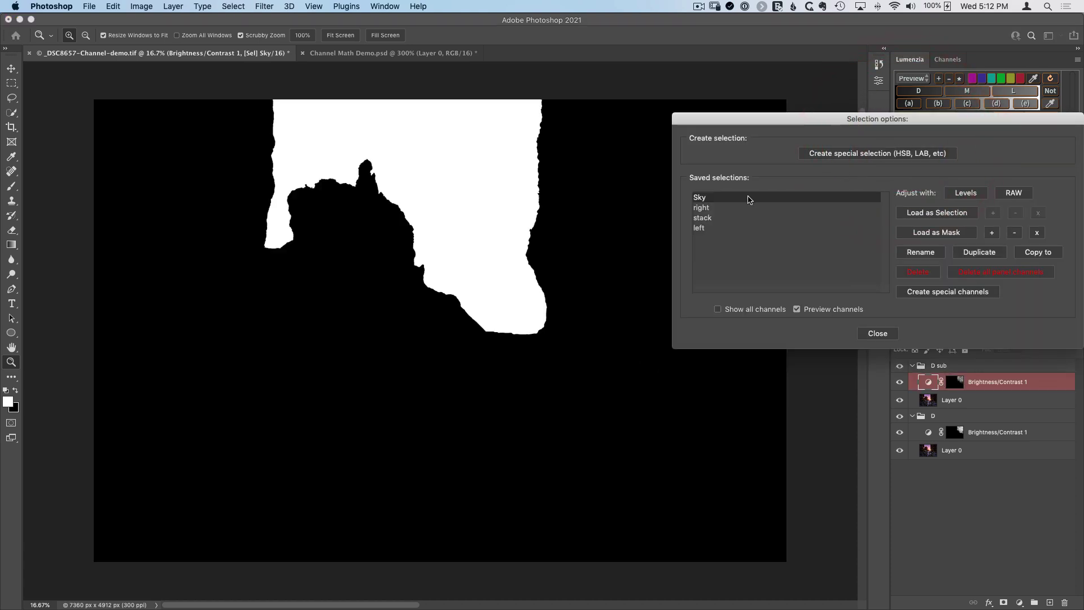
click(701, 228)
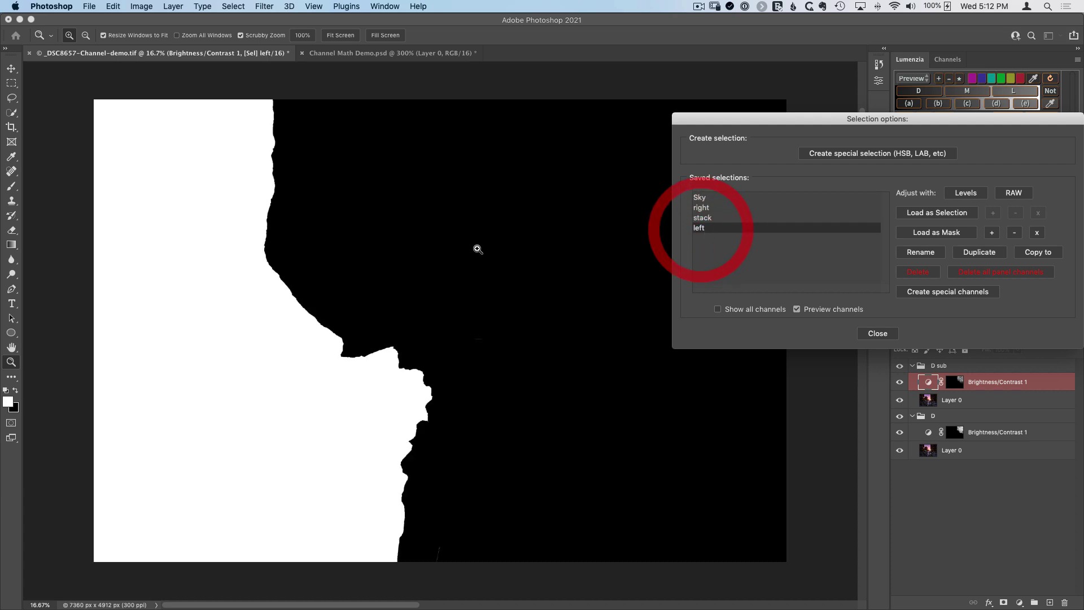
click(706, 219)
click(703, 208)
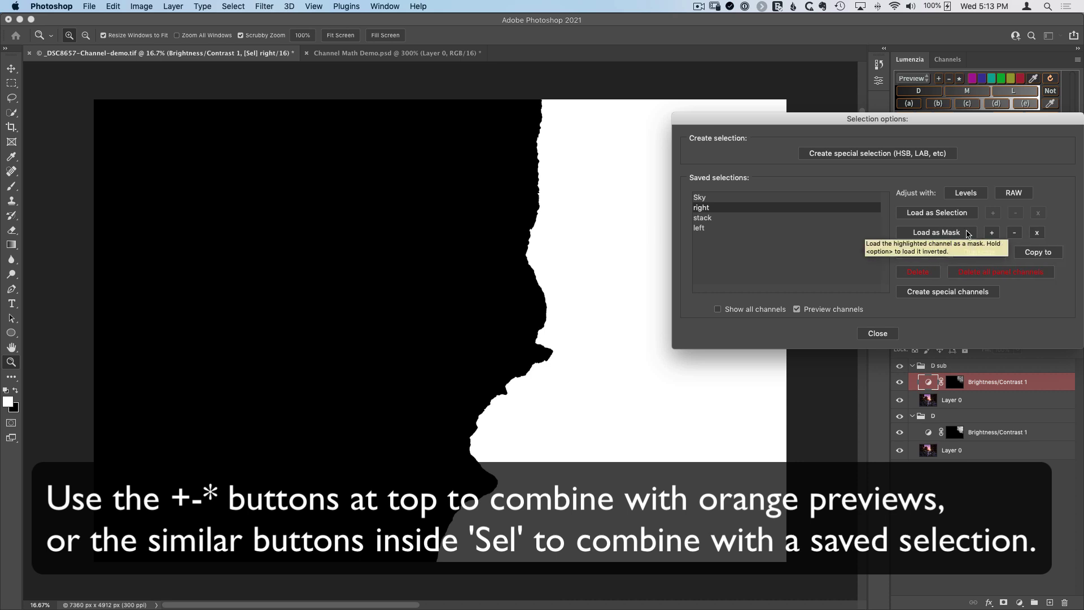
click(1039, 234)
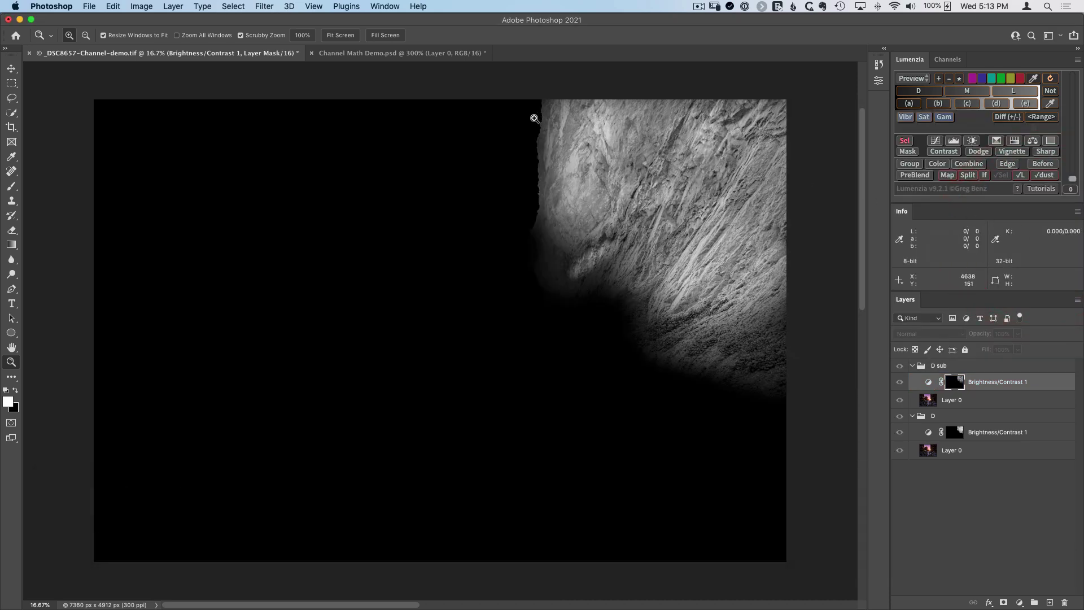
Step: Compare the mask's cliff edge before and after the multiplication using undo and redo, and return to the image with the D sub group selected
drag(534, 113, 550, 119)
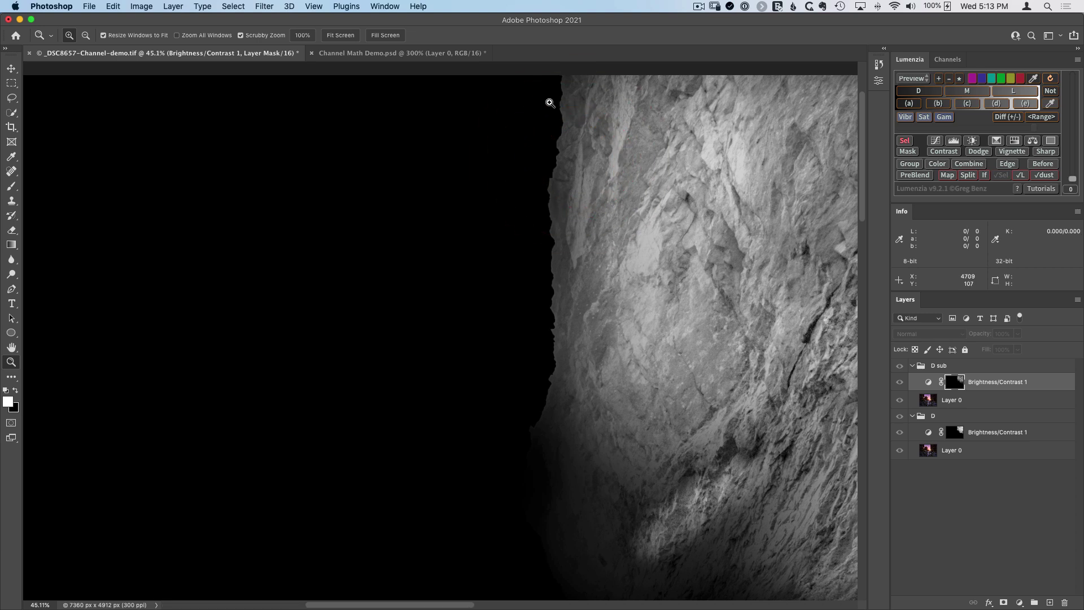
key(super+z)
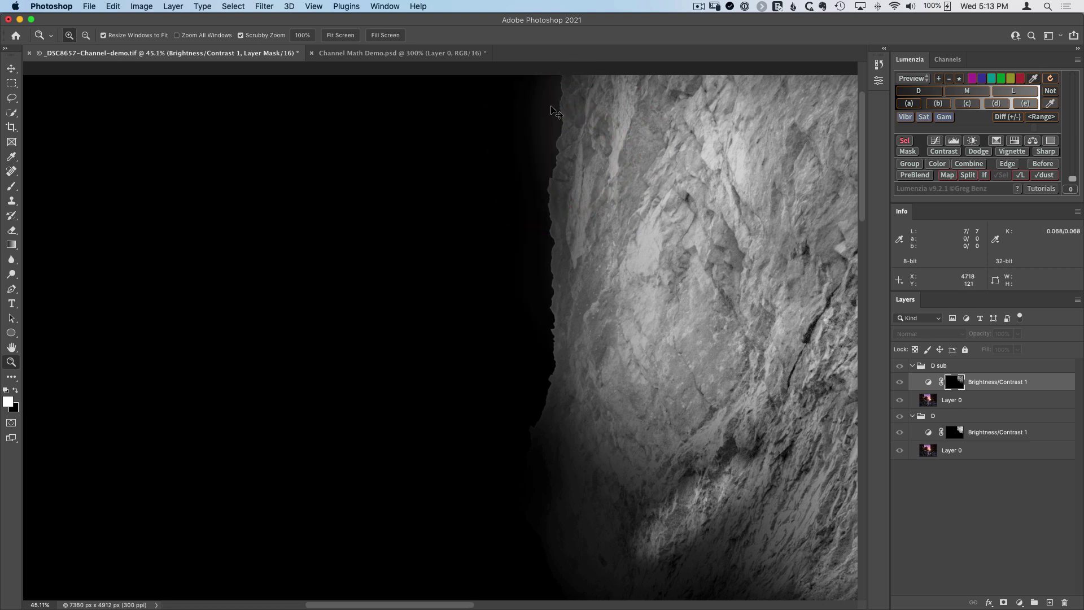
key(super+shift+z)
key(super+z)
key(super+shift+z)
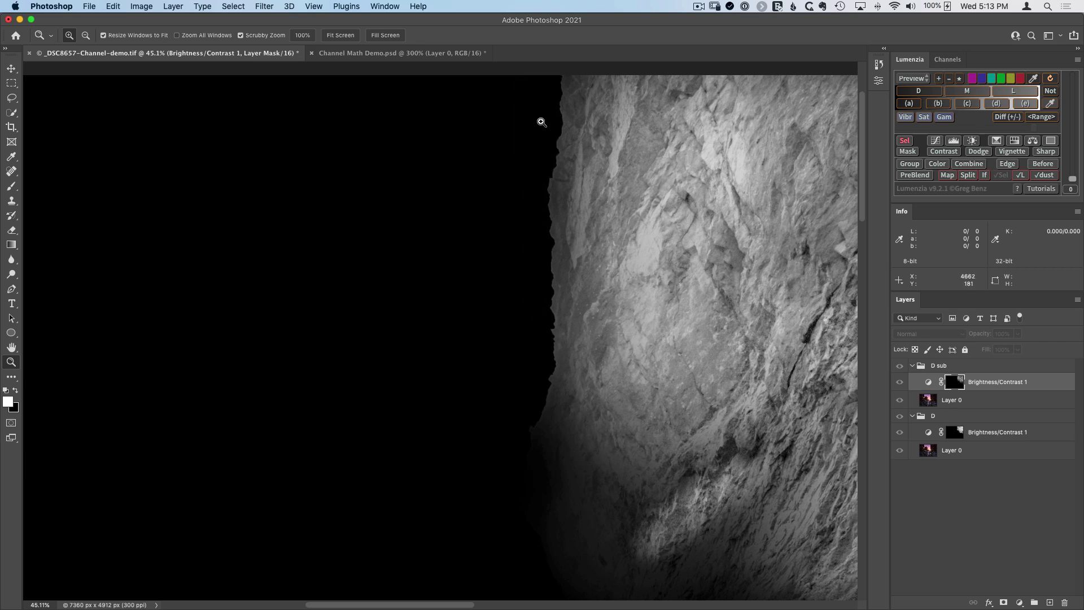
key(super+minus)
key(super+minus)
key(super+minus)
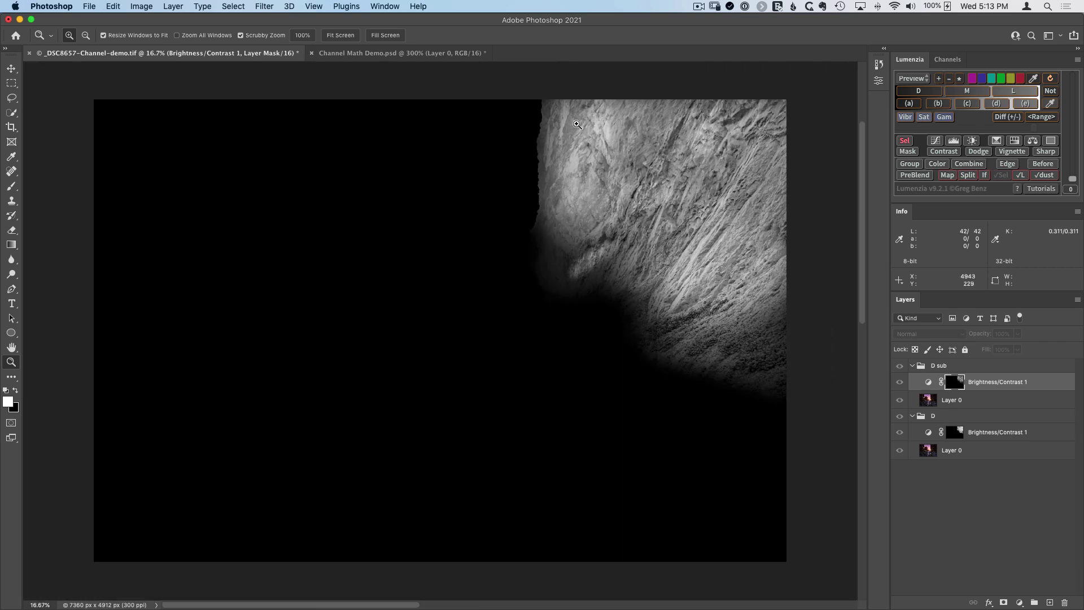
click(942, 366)
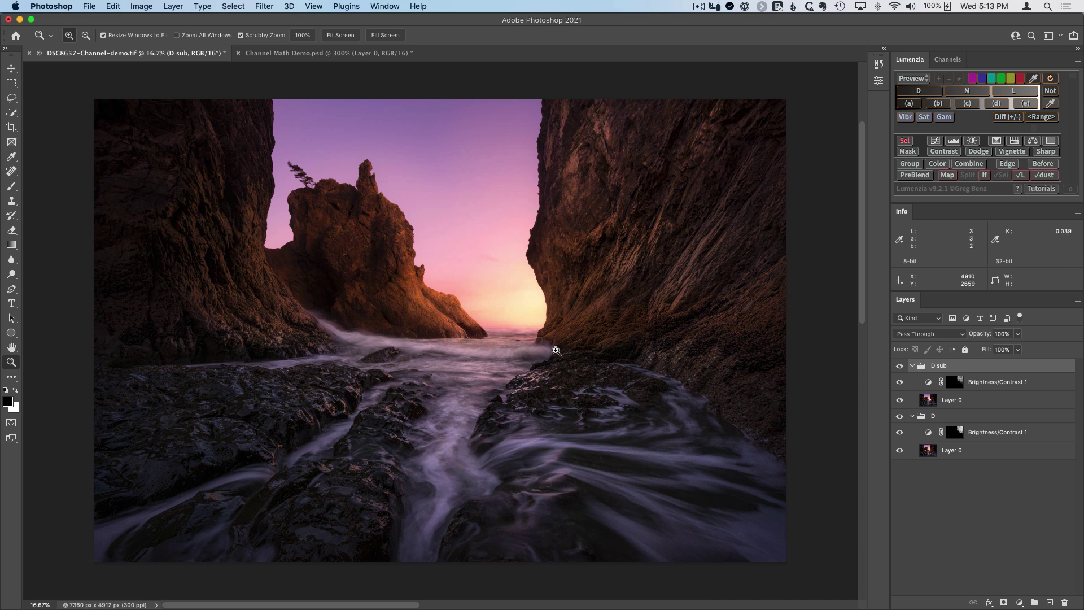
Step: Switch to the Channel Math Demo.psd document and display its channels with more room for the list
click(317, 55)
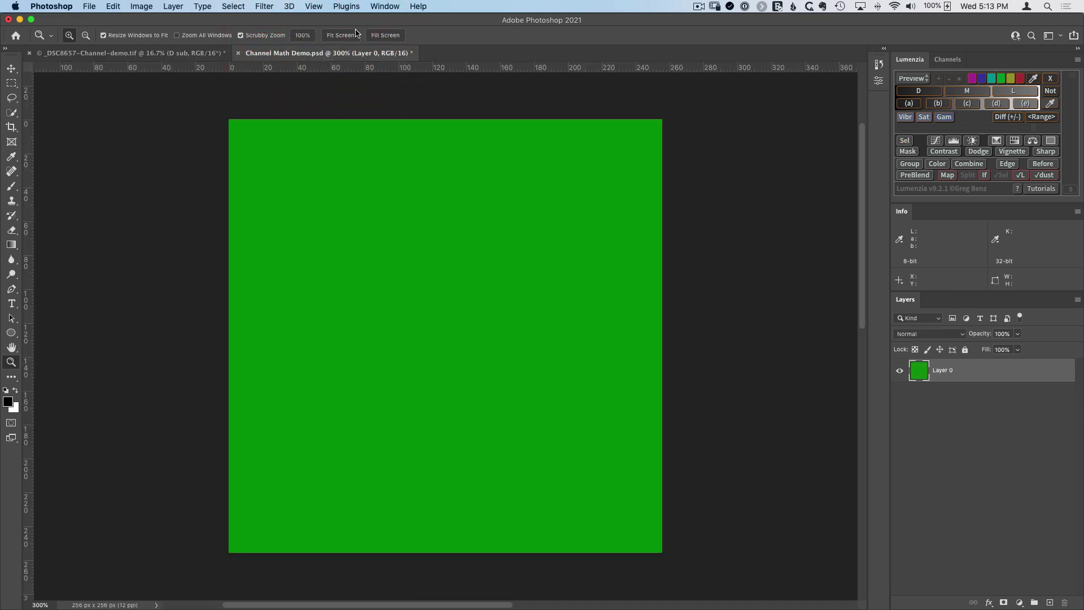
click(939, 61)
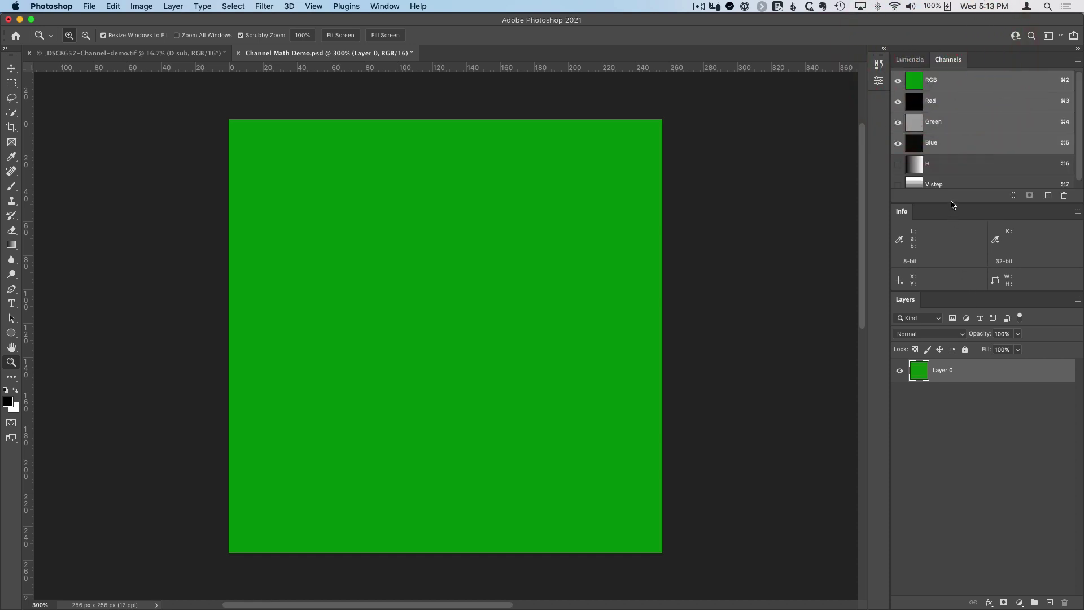
drag(954, 203, 953, 242)
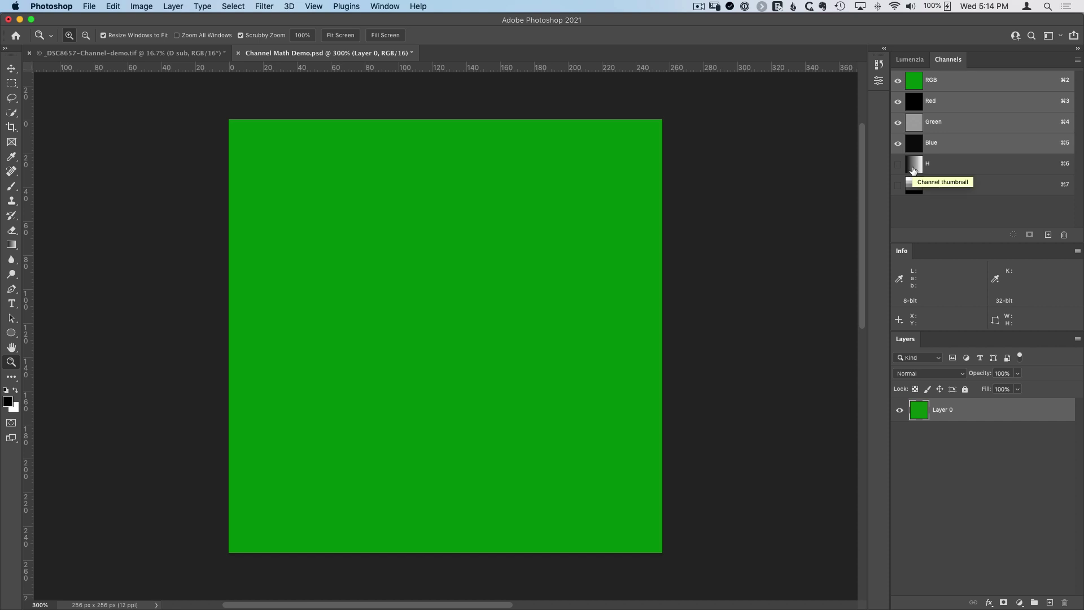
Step: Examine the Red, Green, Blue, H and V step channels individually
click(927, 104)
click(930, 120)
click(933, 144)
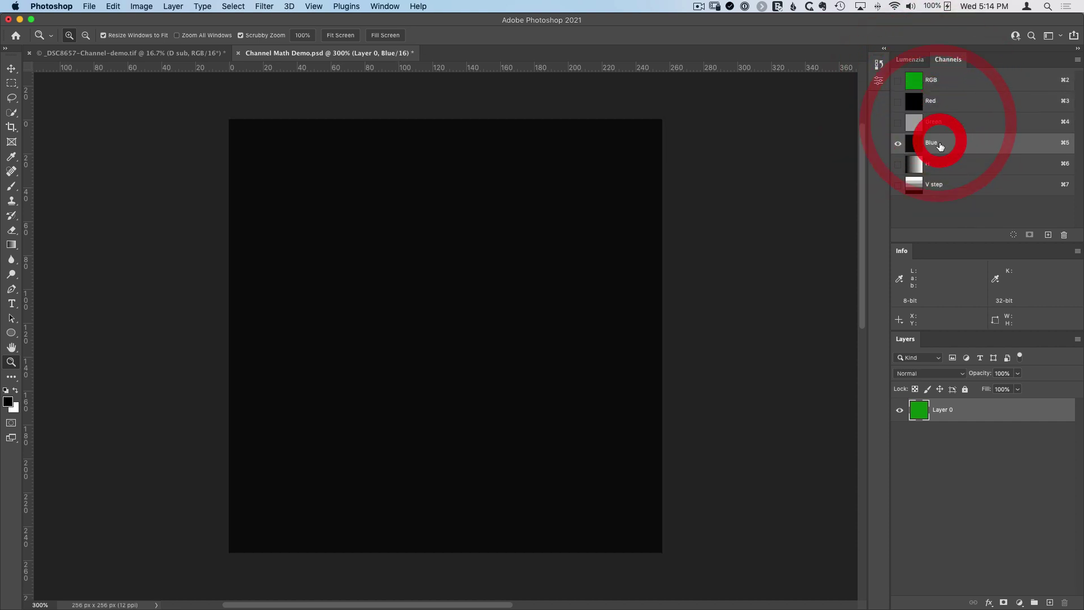
click(932, 122)
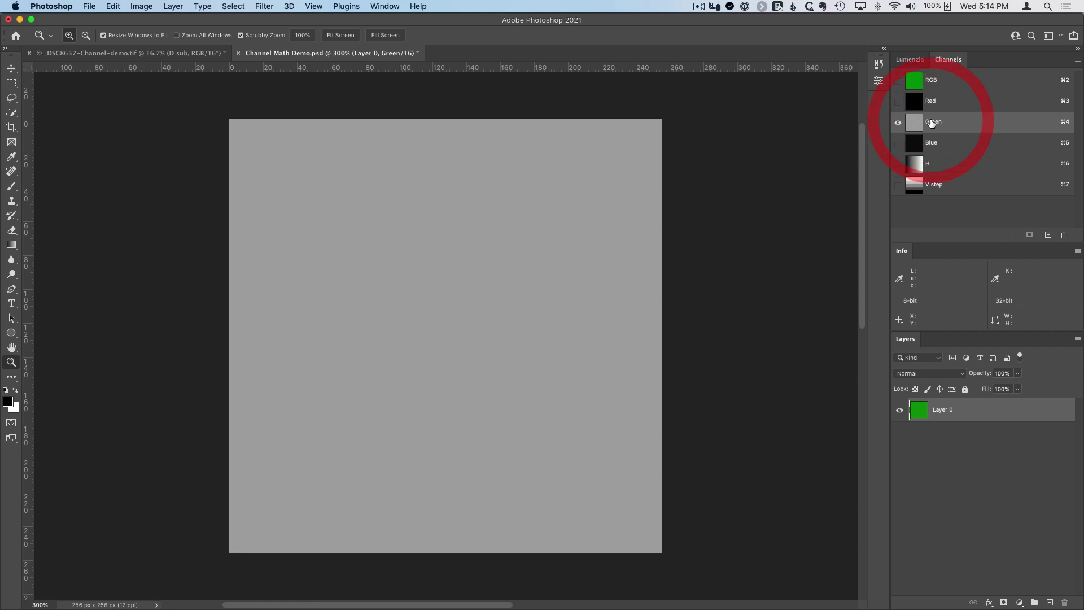
click(931, 164)
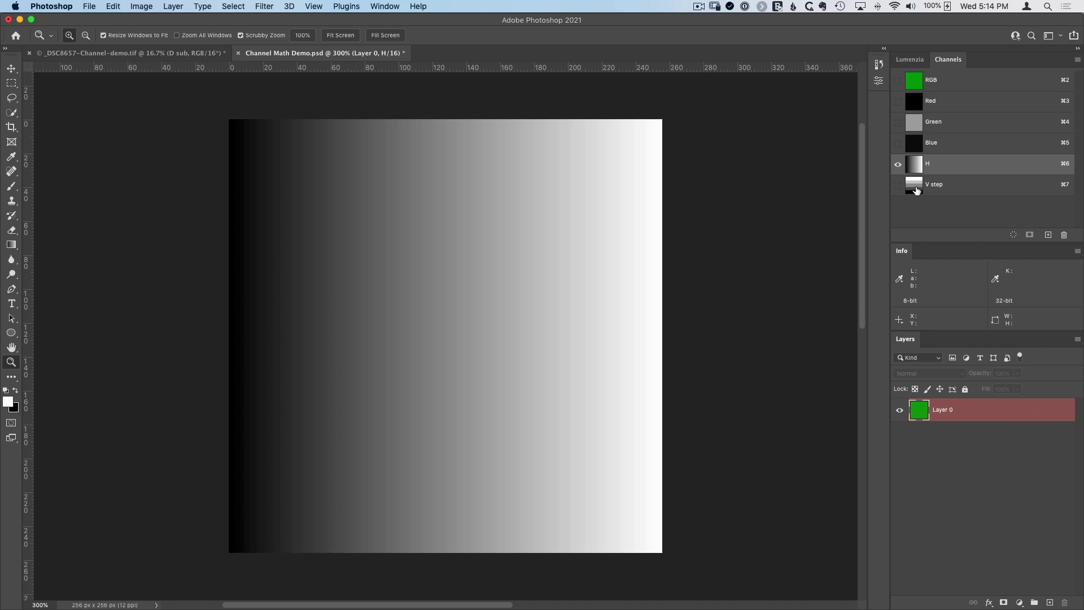
key(super+7)
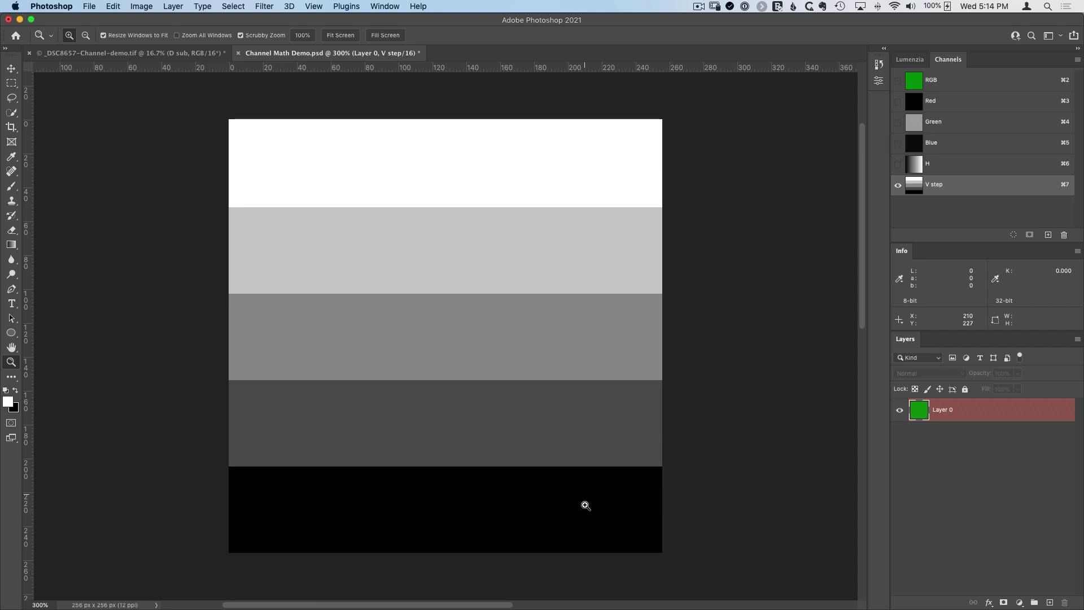
Step: Load the H channel as a selection, subtract H from it, and save and display the result as a new channel
click(914, 170)
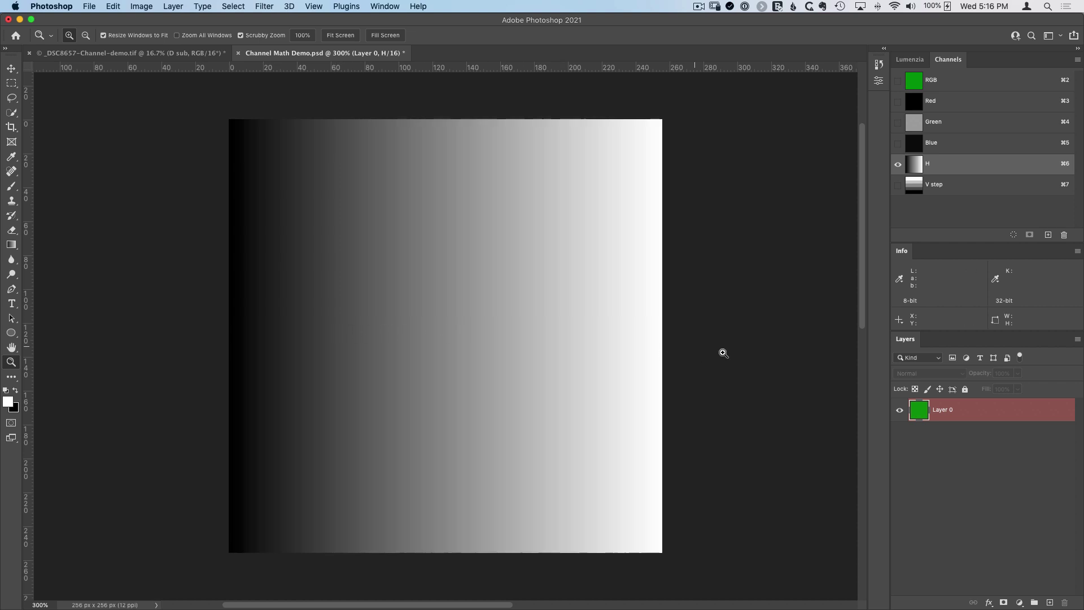
super+click(915, 168)
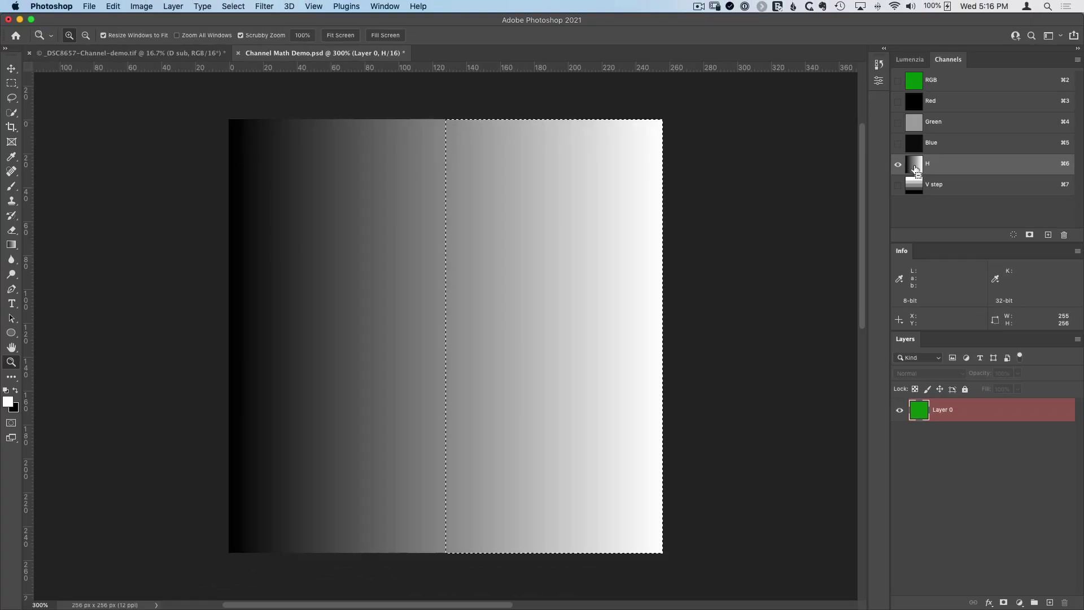
super+click(885, 185)
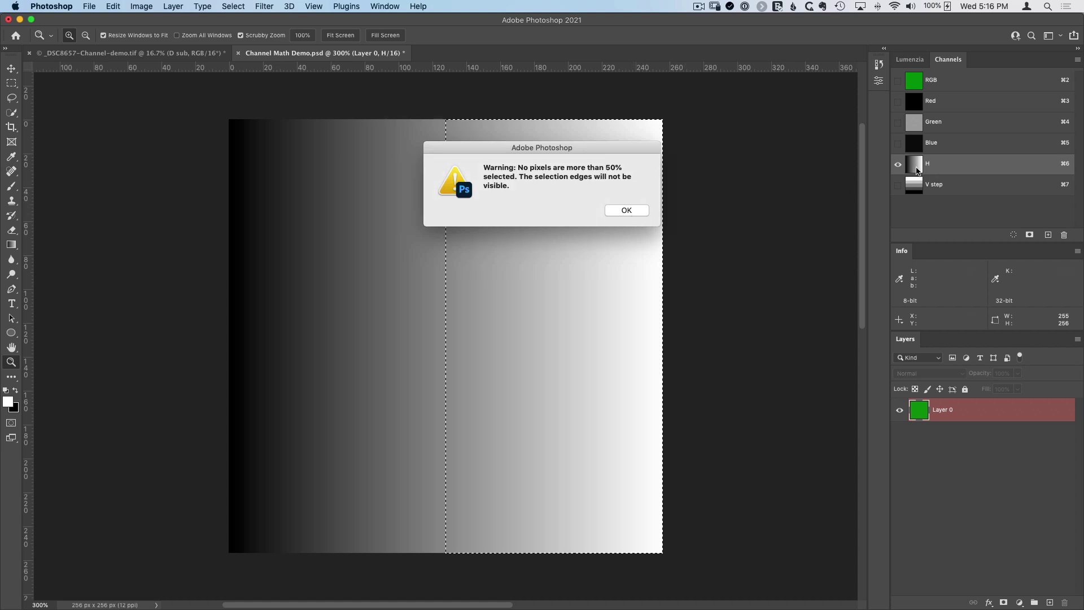
click(626, 209)
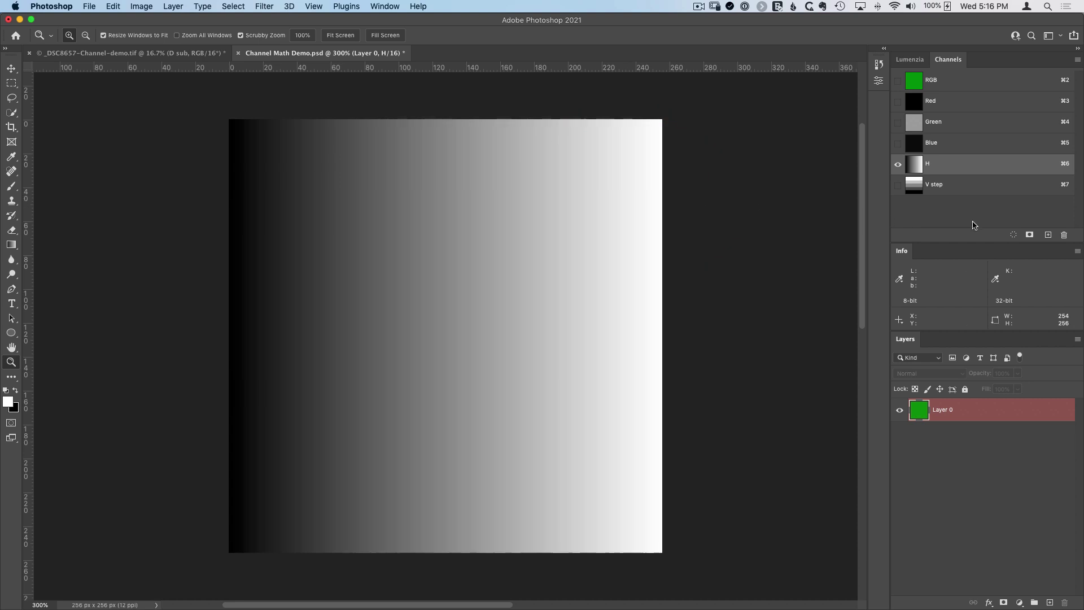
click(1029, 234)
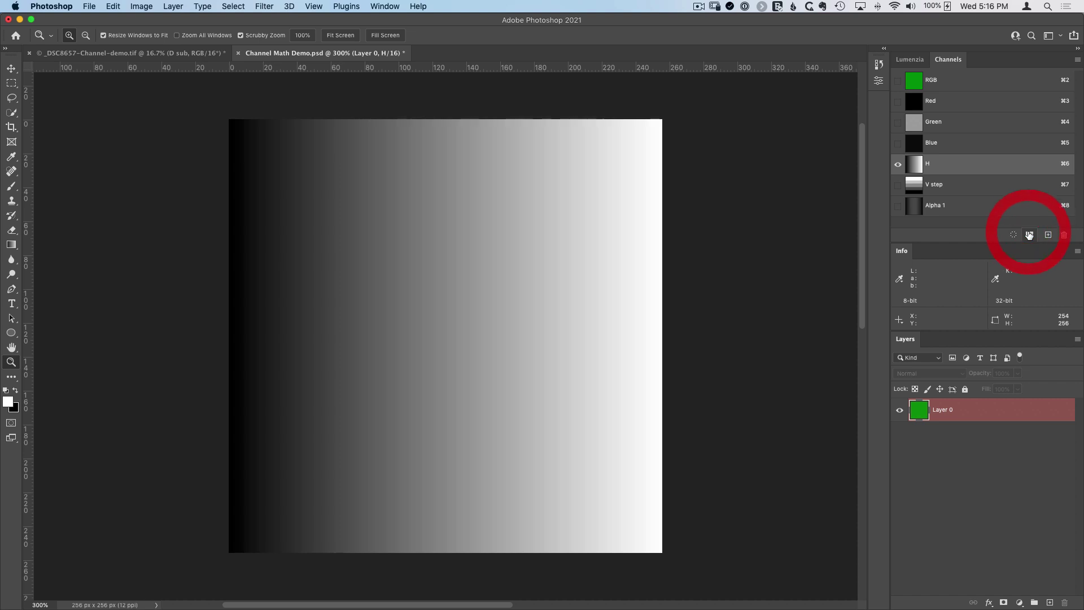
click(919, 207)
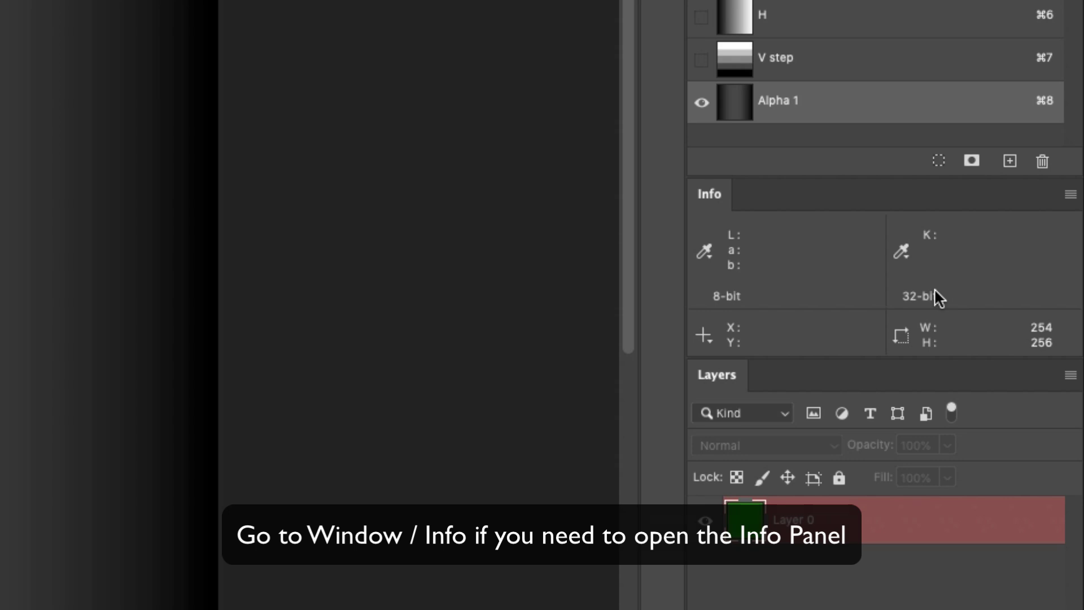
Step: Set the second Info colour readout to Grayscale with 32-bit (0.0-1.0) values
click(902, 252)
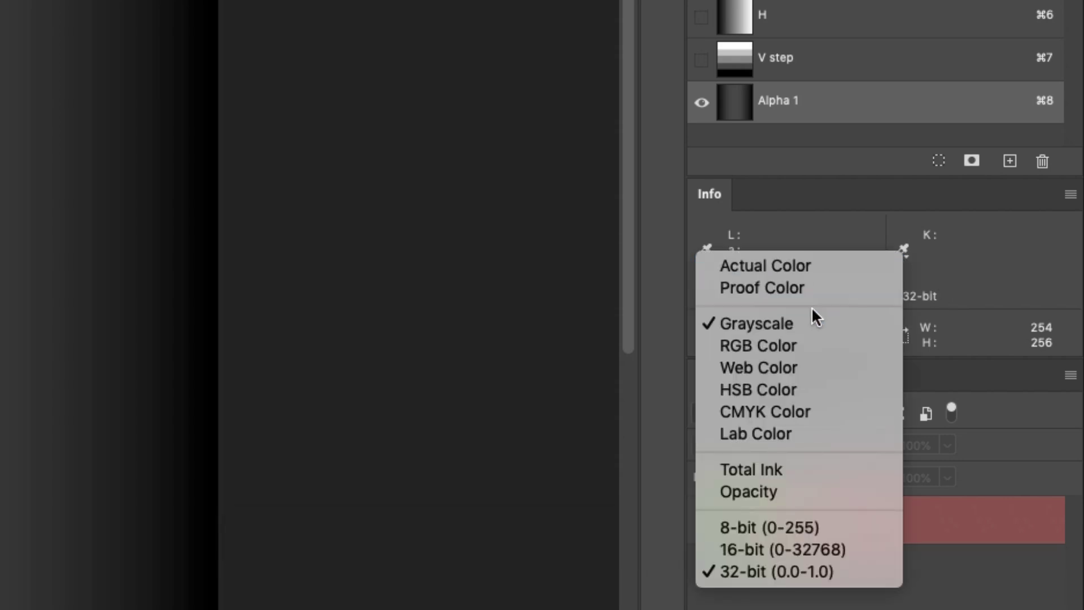
click(780, 323)
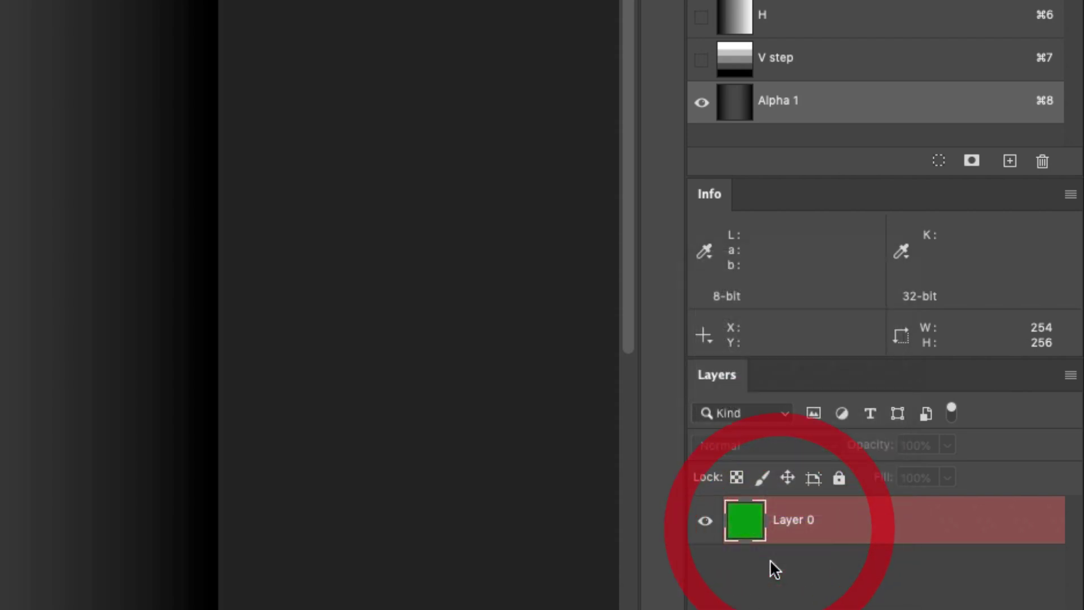
click(901, 251)
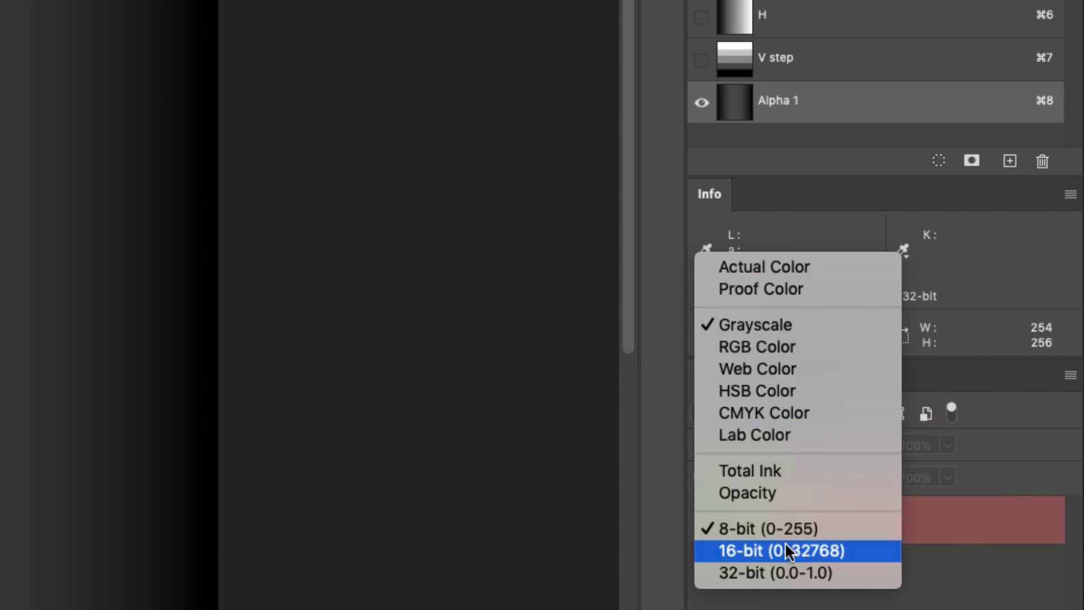
click(775, 573)
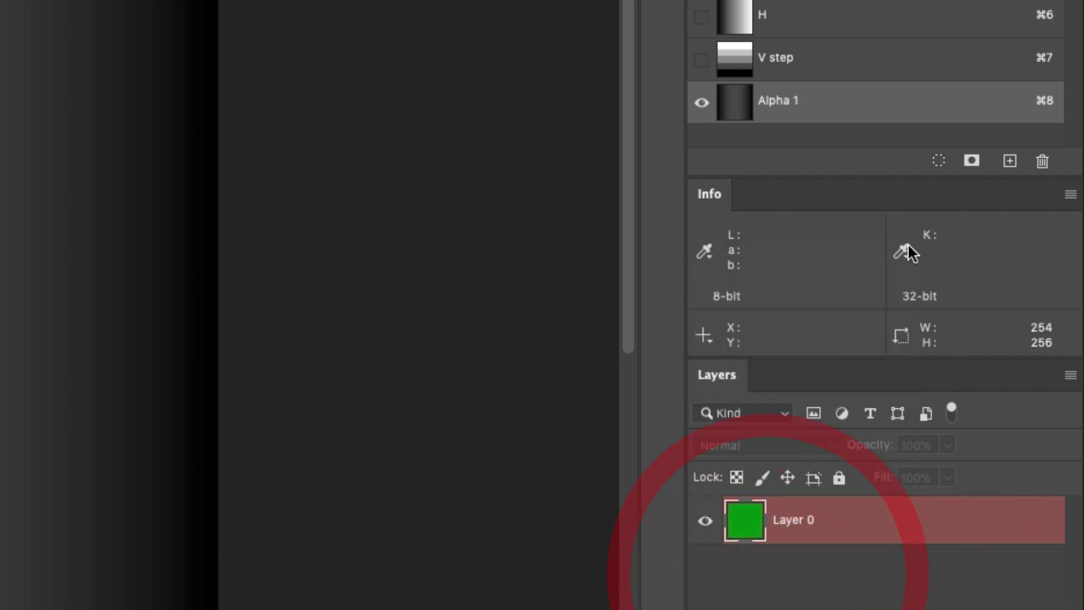
click(902, 250)
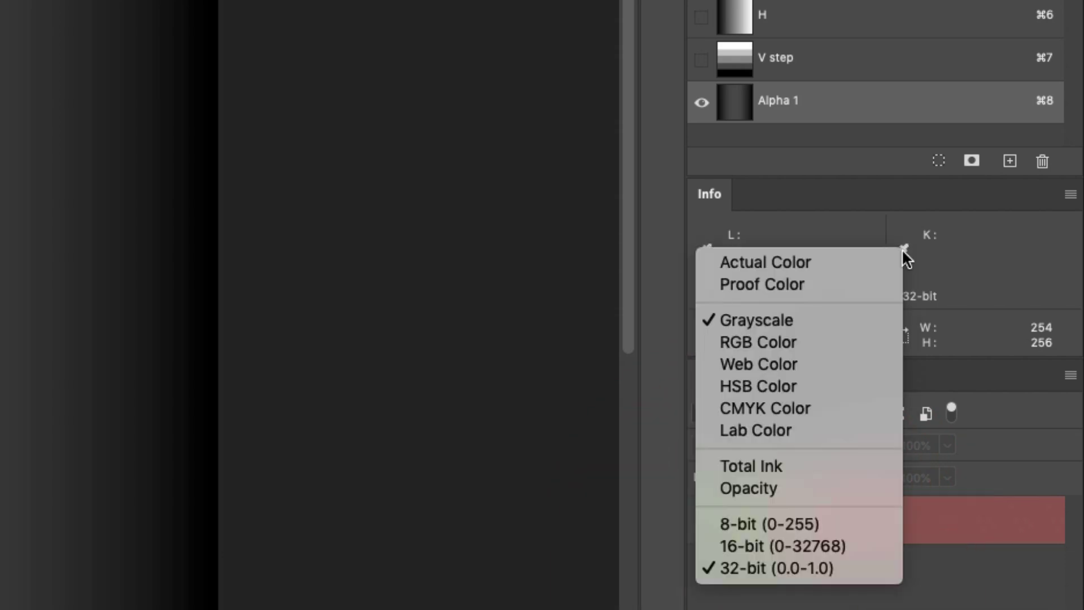
click(808, 568)
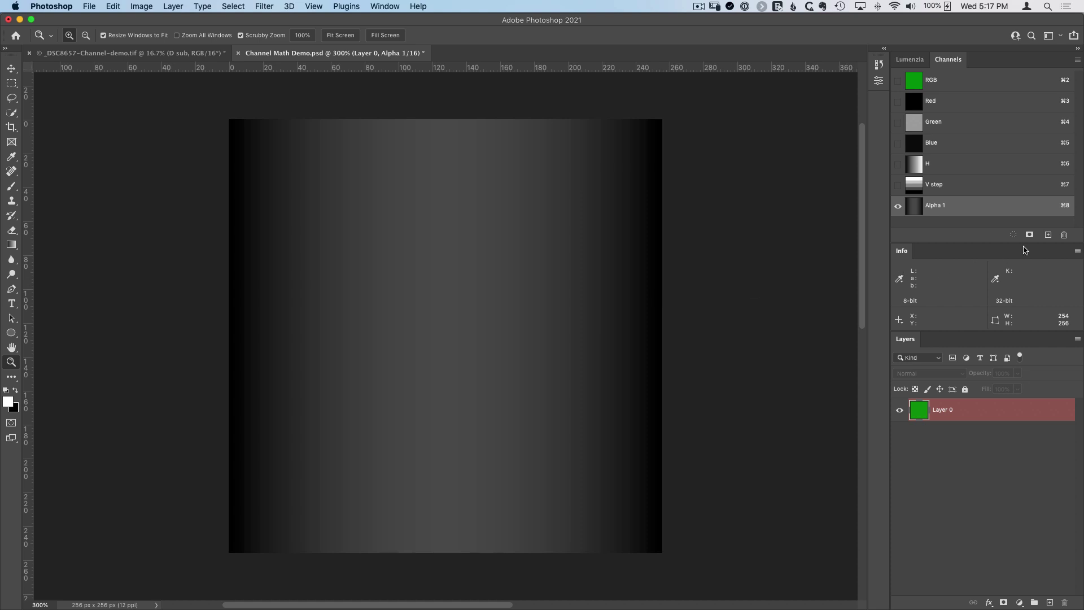
Step: Delete the Alpha 1 channel and display the V step channel
click(1064, 234)
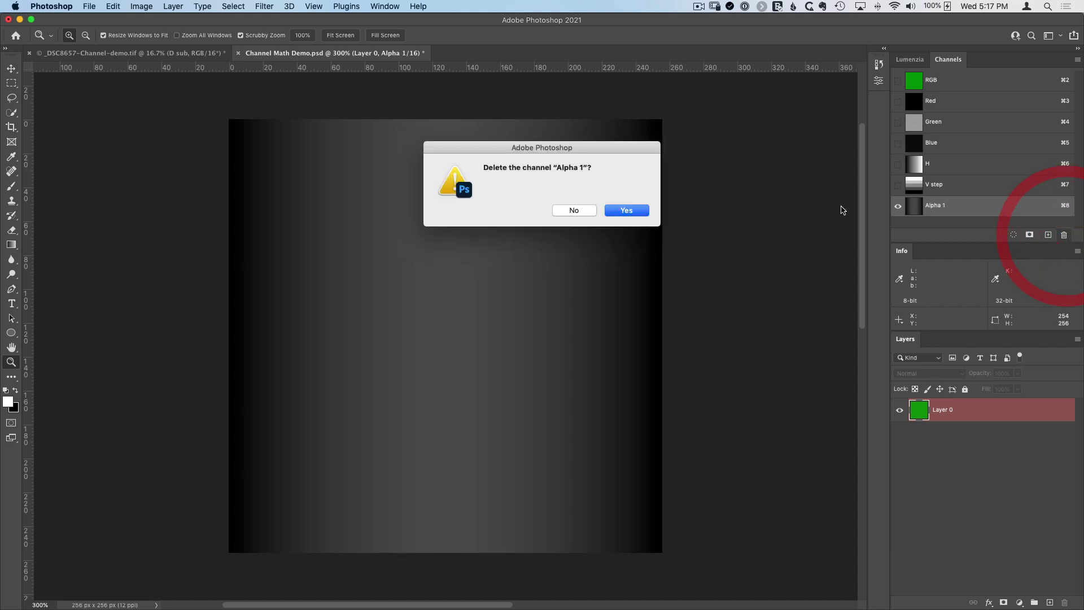
click(626, 209)
click(921, 194)
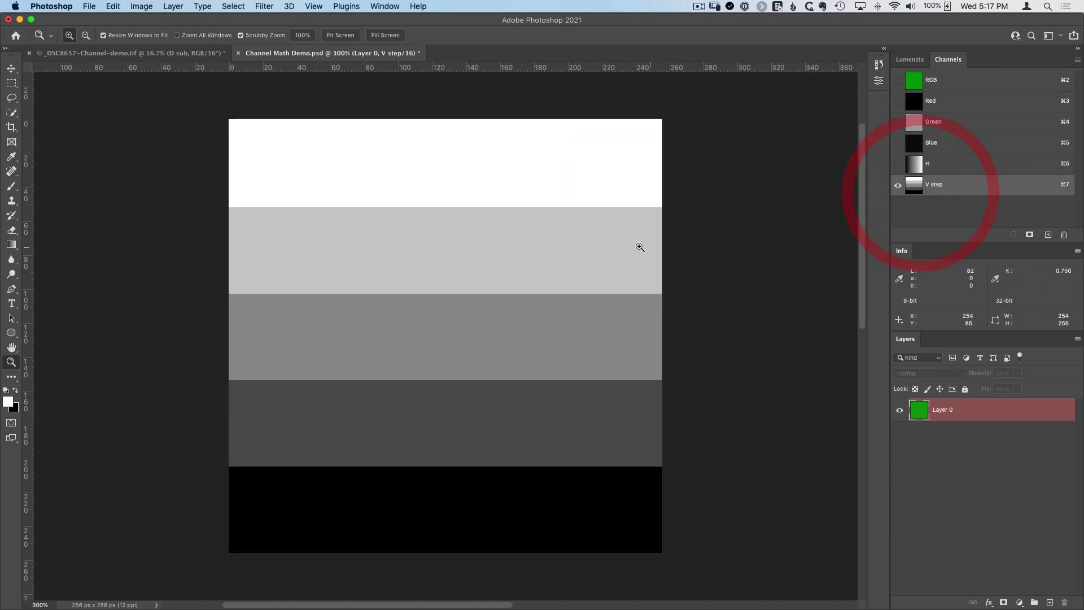
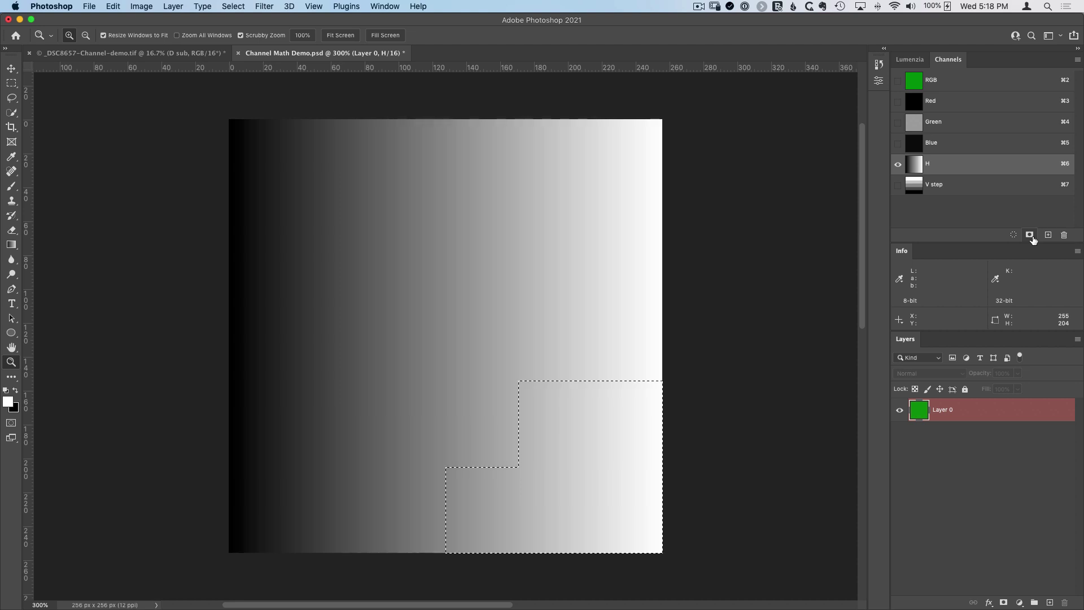
Step: Save the selection of H minus V step as a new channel and display it with the vertical guide shown
click(1031, 236)
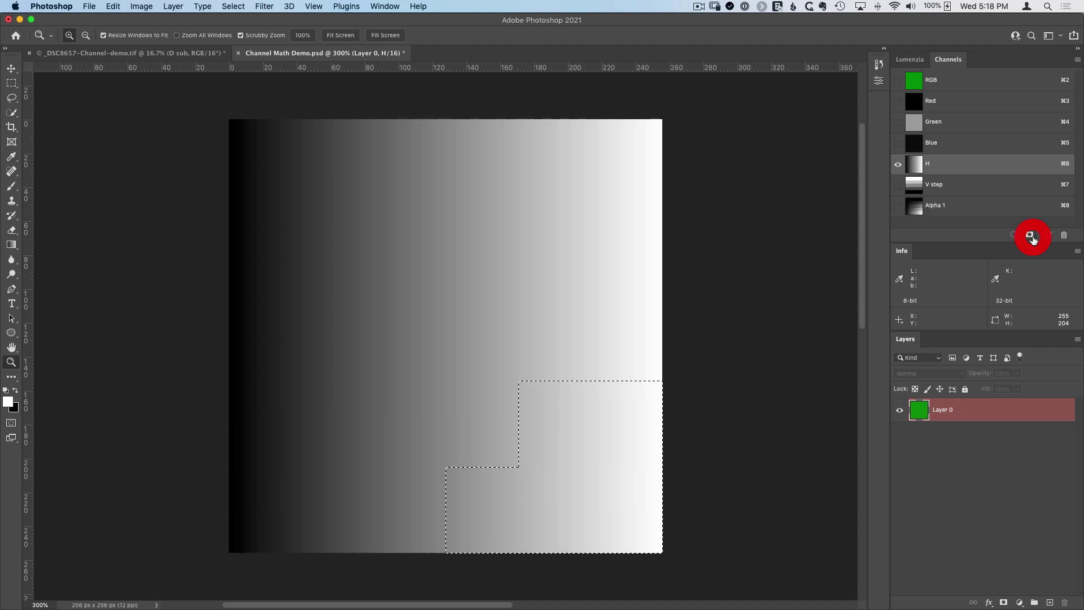
click(936, 213)
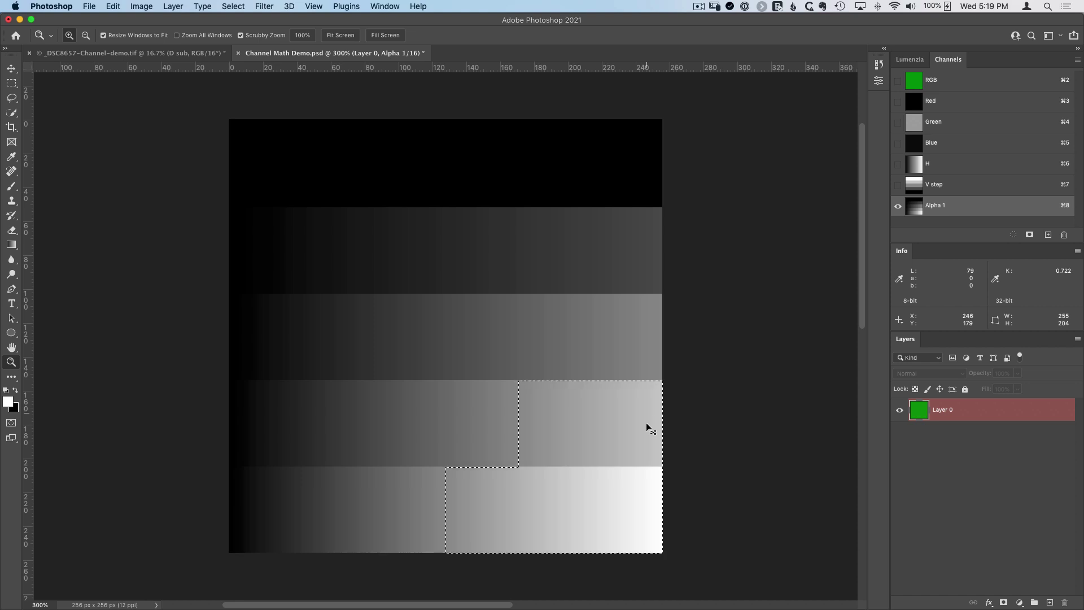
key(super+semicolon)
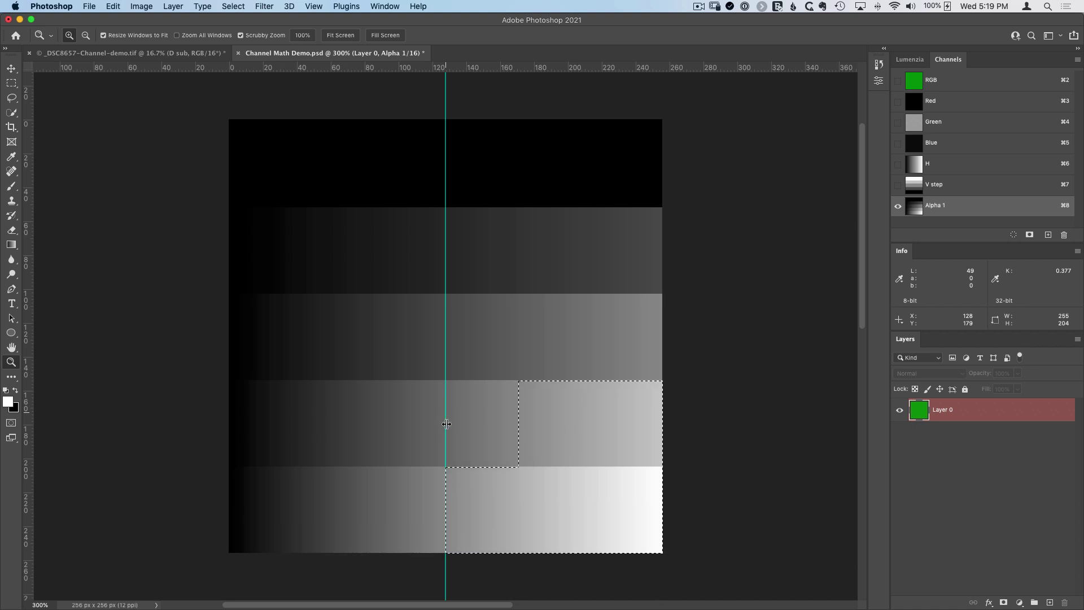
Step: Deselect and delete the Alpha 1 channel holding H minus V step
key(super+d)
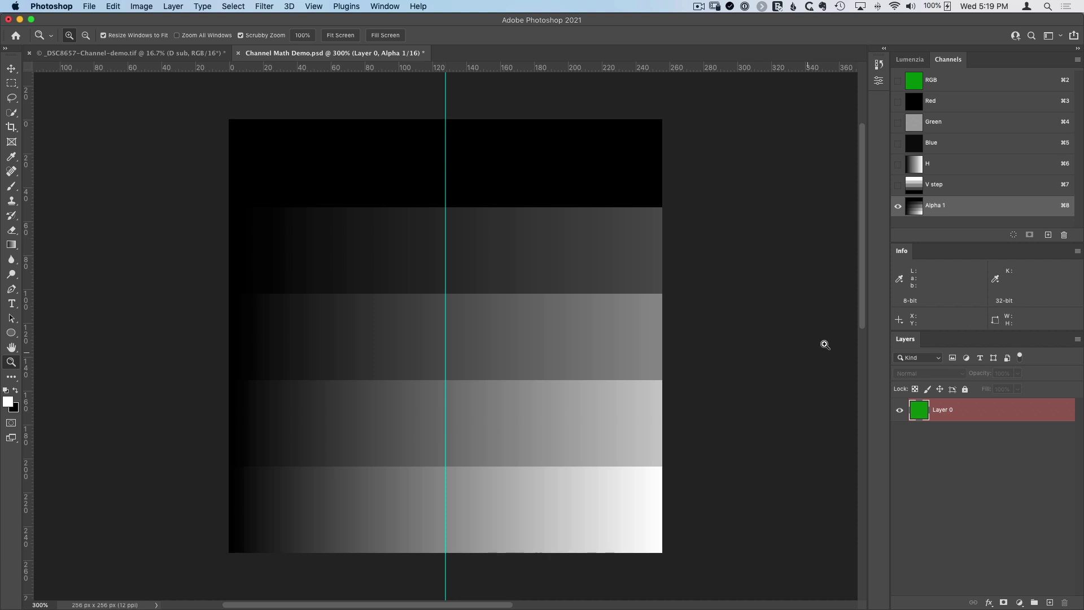
click(1066, 236)
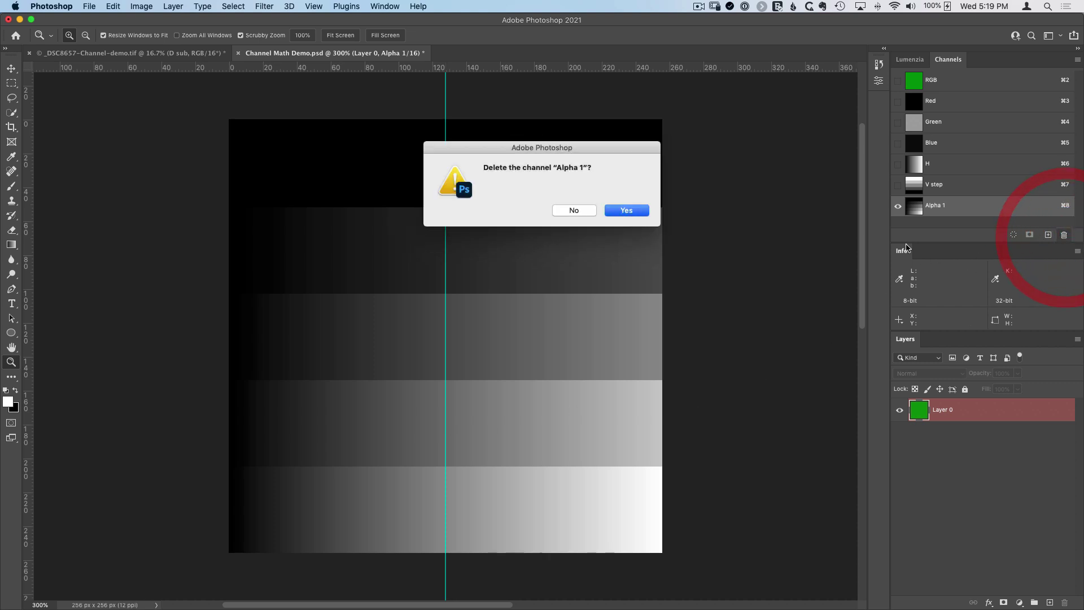
click(623, 208)
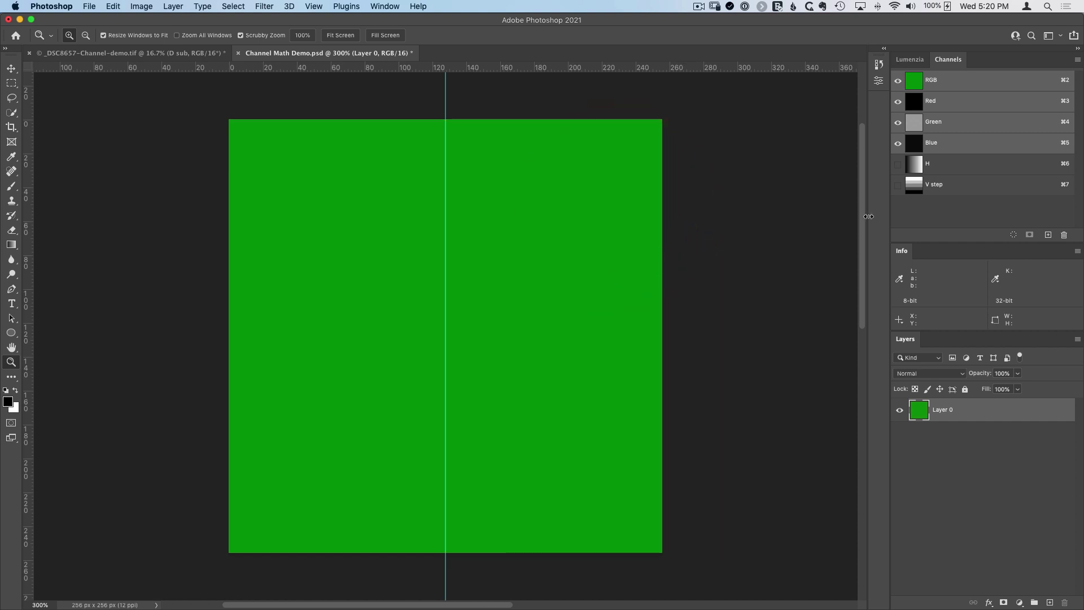
Step: Load H as a selection, add the V step channel to it, and save and display the result as a new channel
click(915, 166)
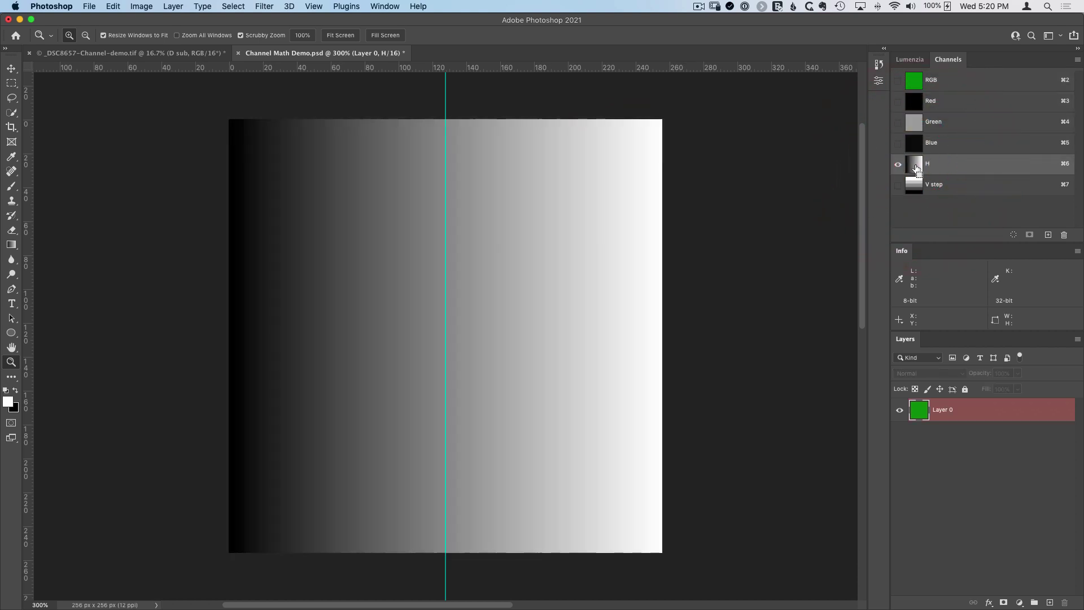
super+click(916, 166)
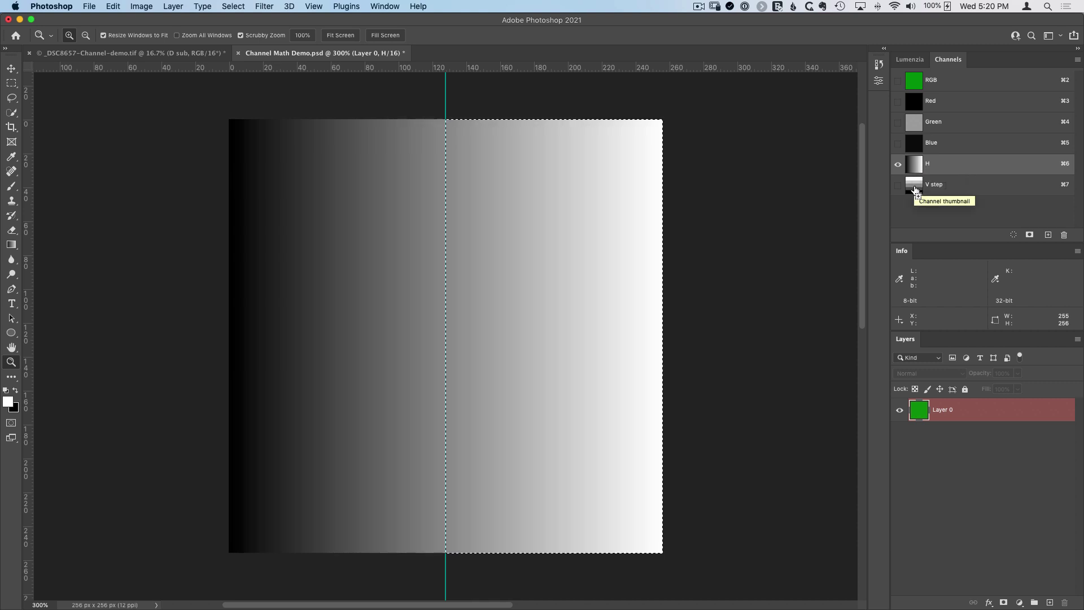
shift+super+click(916, 189)
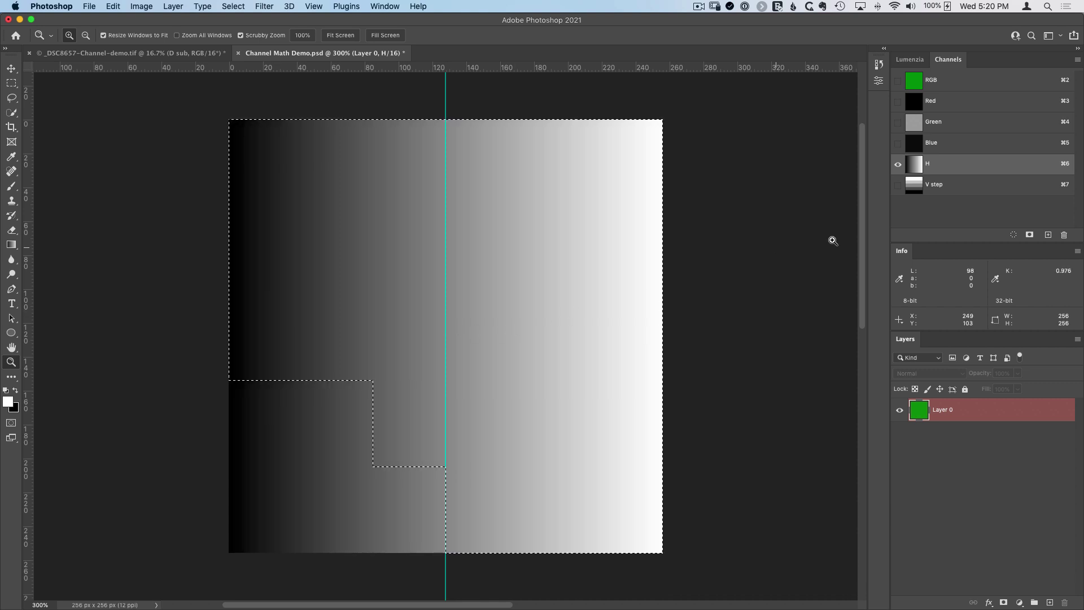
click(1030, 235)
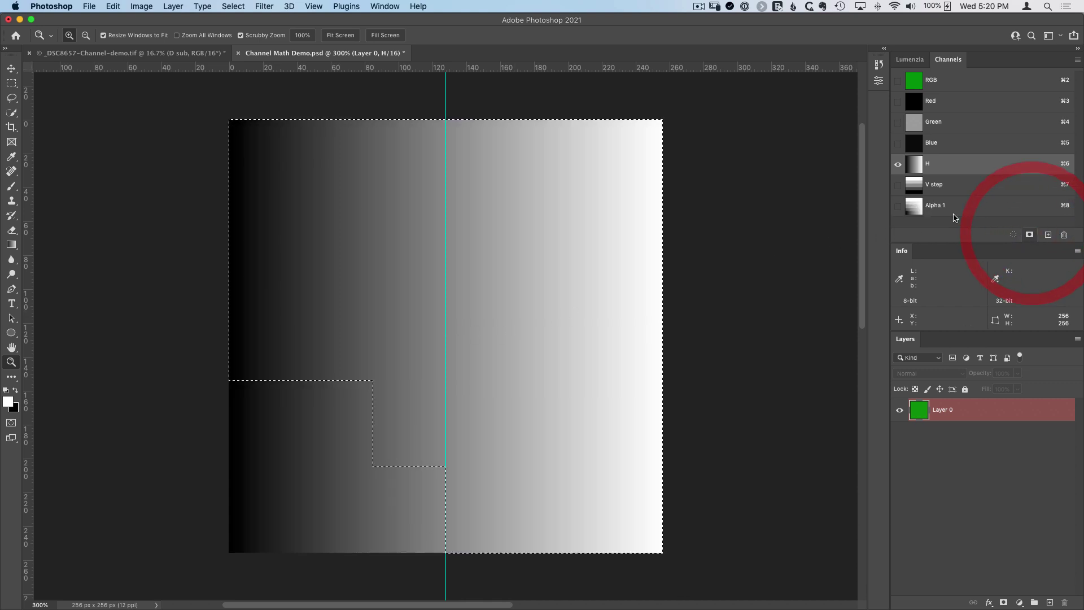
click(921, 209)
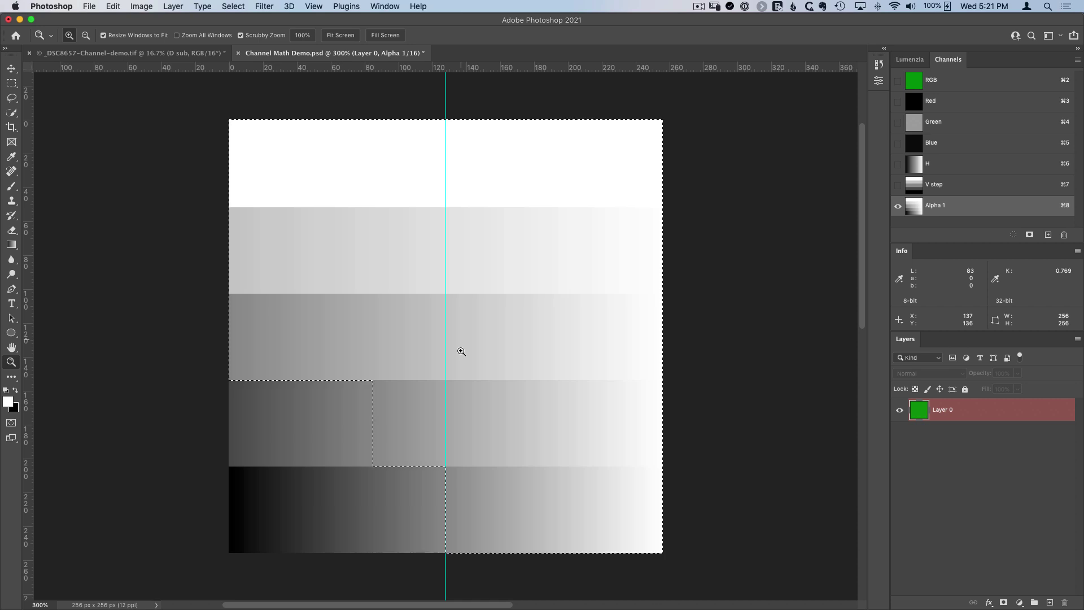
Step: Clear the selection and delete the Alpha 1 channel holding H plus V step
key(super+d)
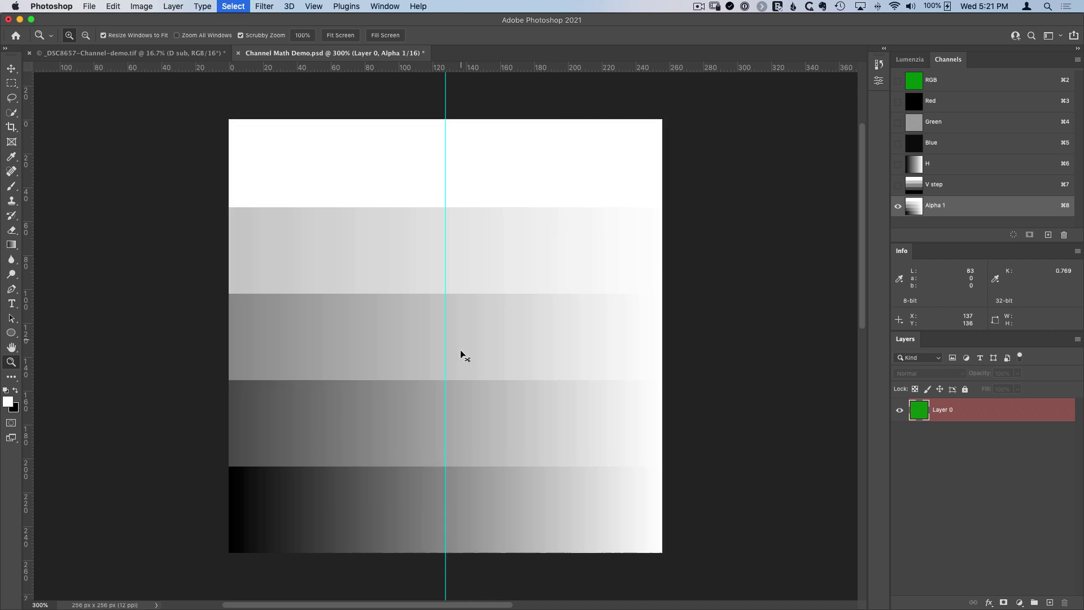
click(1065, 237)
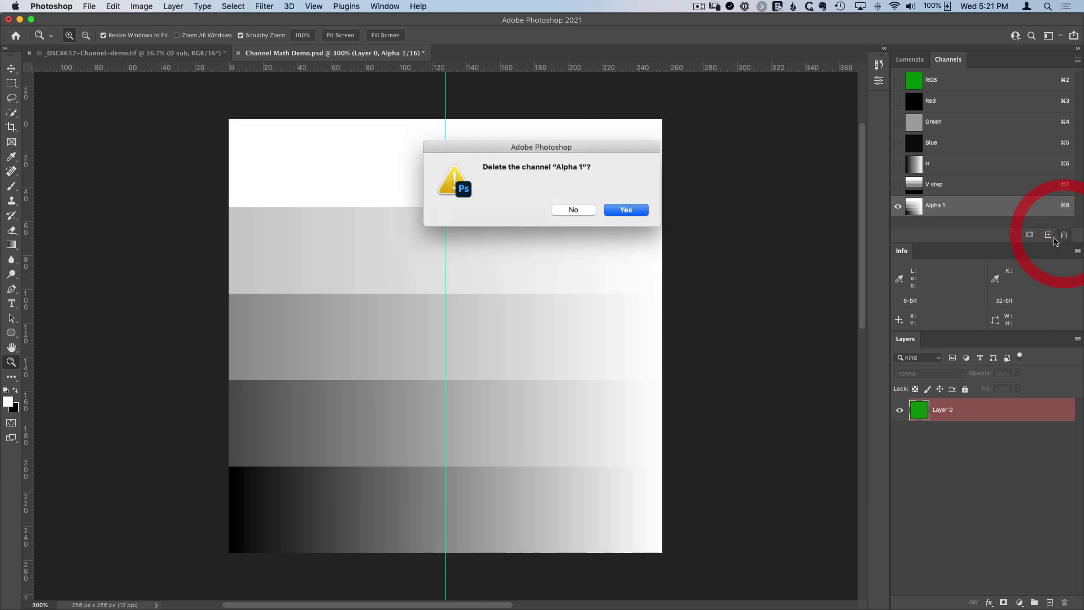
click(625, 209)
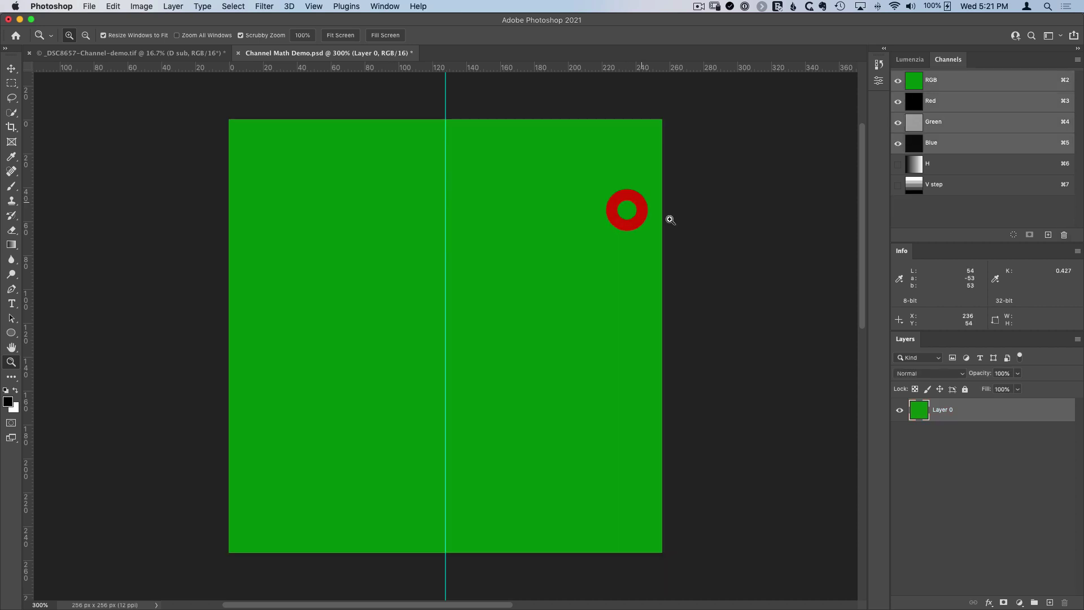
Step: Load H as a selection, intersect it with the V step channel, and save and display the result as a new channel
click(915, 165)
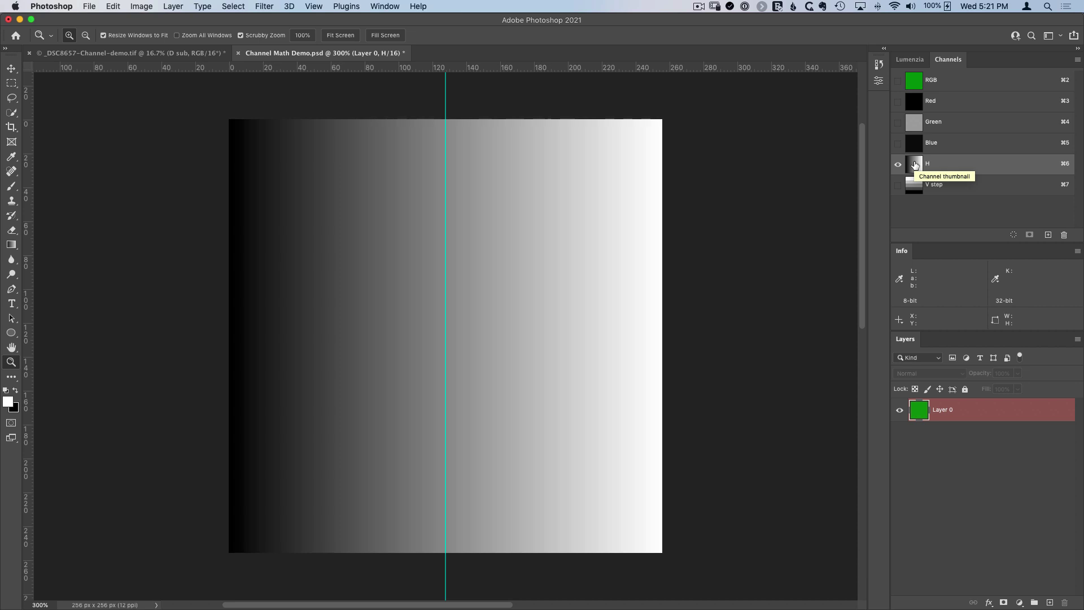
super+click(916, 165)
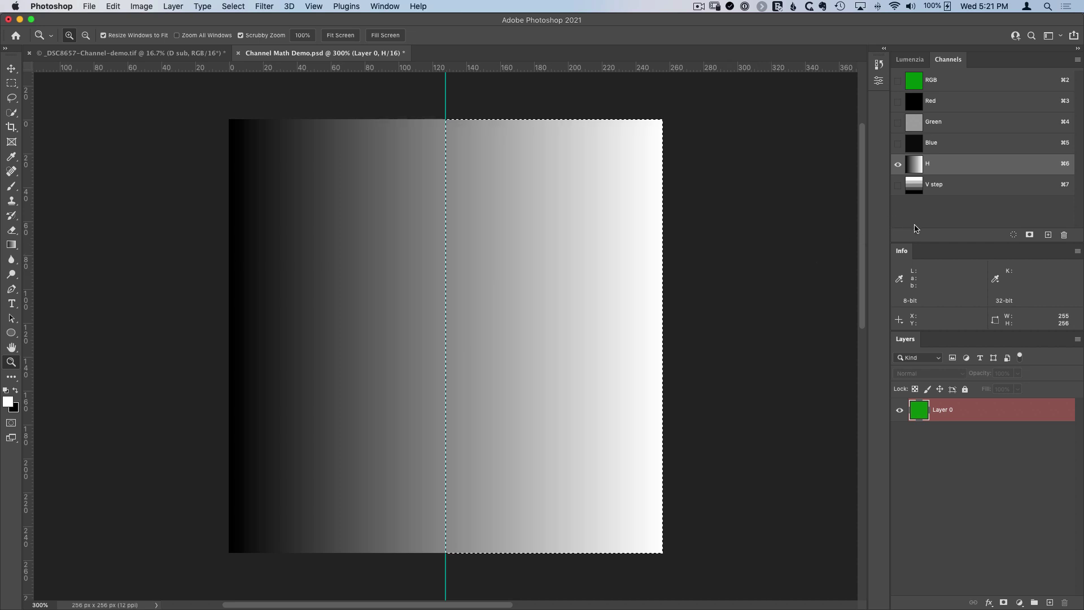
alt+shift+super+click(917, 187)
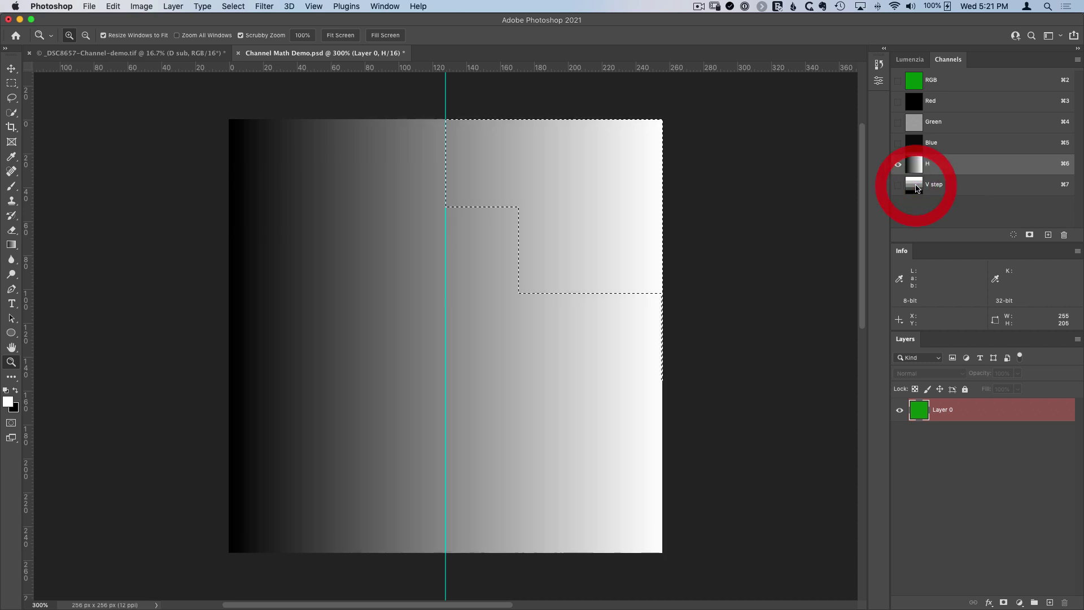
click(1029, 235)
click(915, 207)
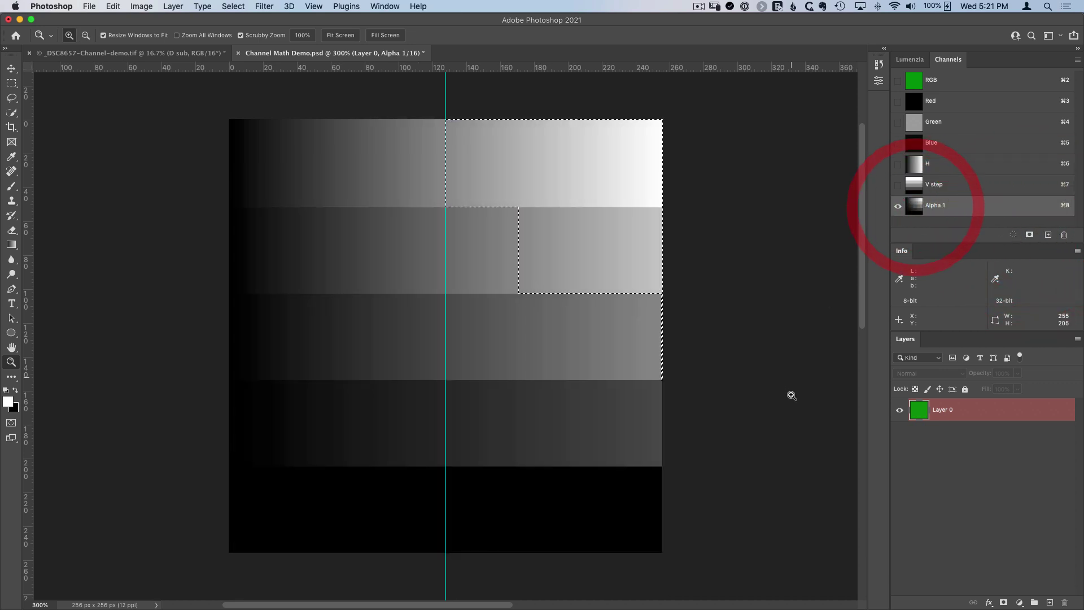